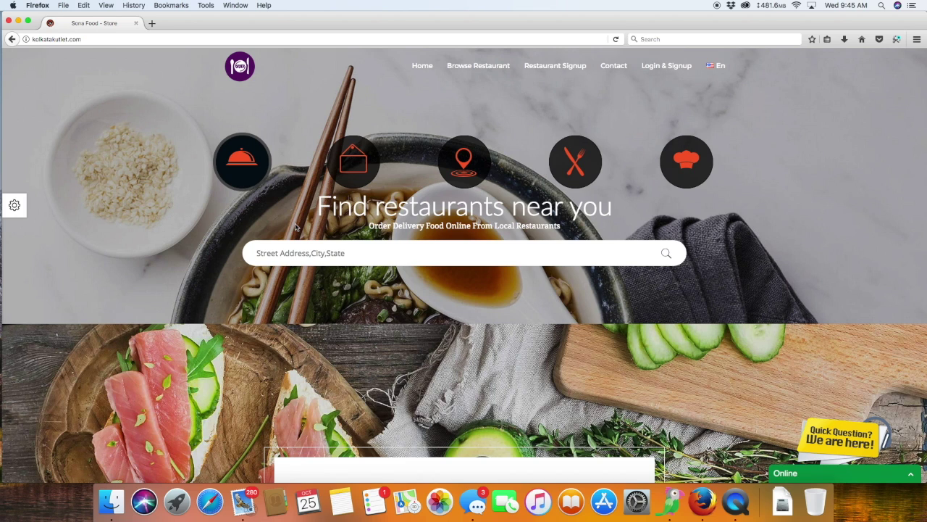
Step: Open the site's administration login page at kolkatakutlet.com/admin
click(199, 36)
click(204, 38)
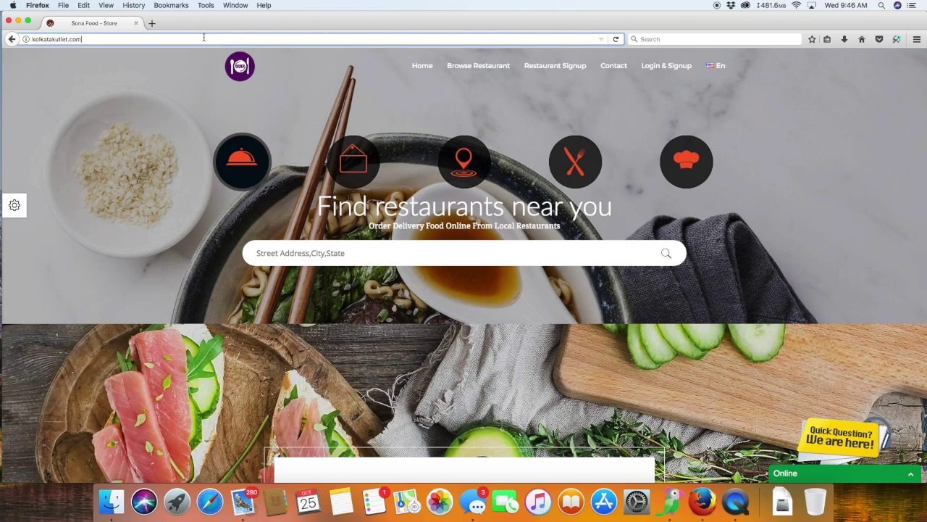
text(/admin)
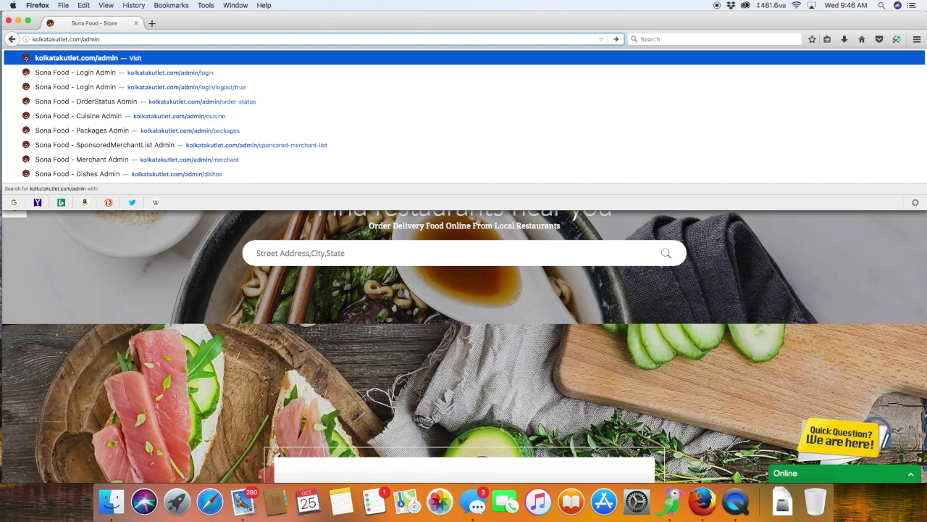
key(Return)
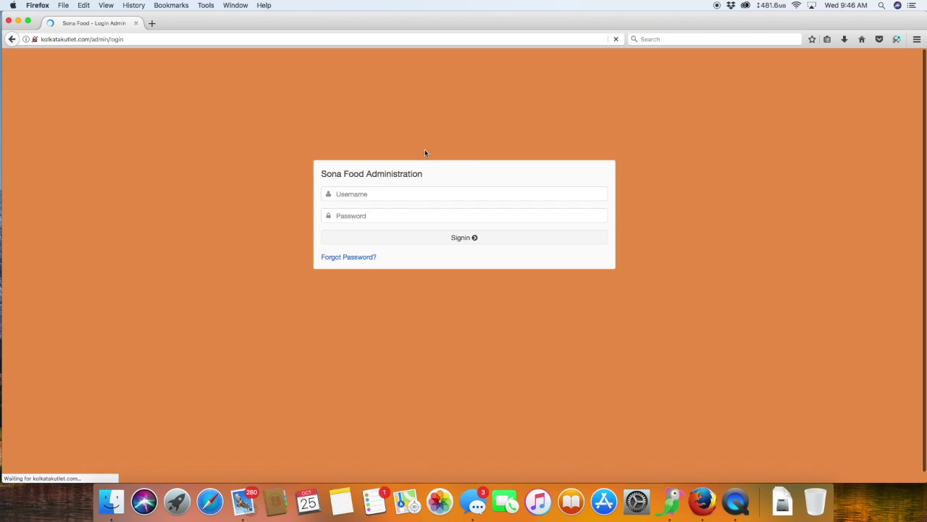
Step: Sign in to the administration area with the username admin and the account password
click(413, 195)
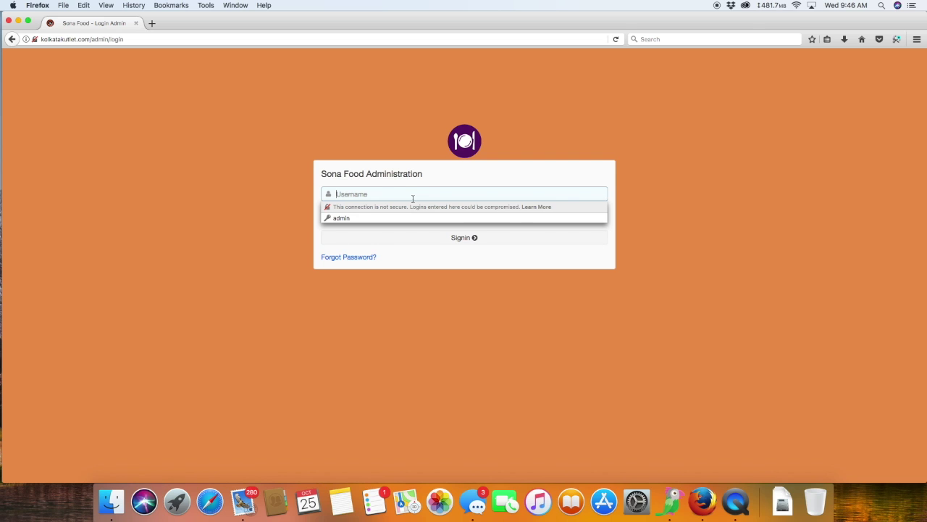
text(admin)
key(Tab)
text(••••••)
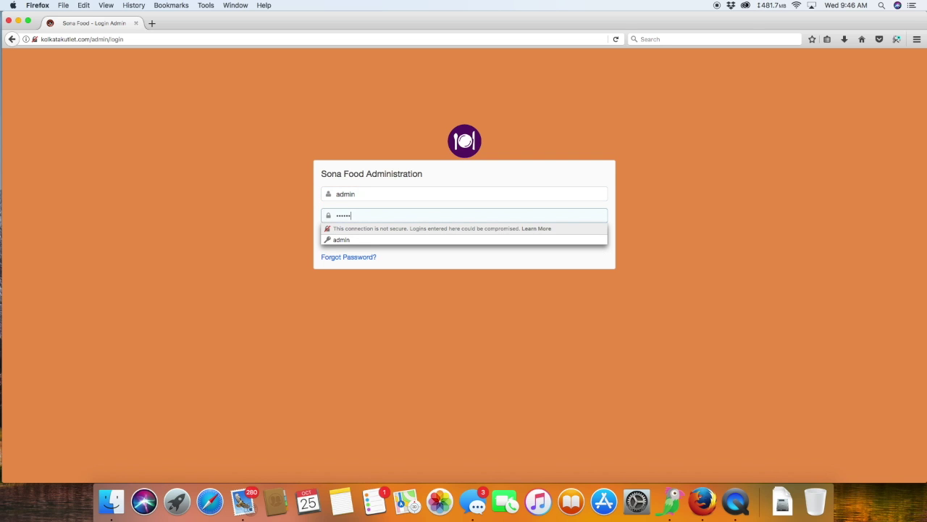
key(Return)
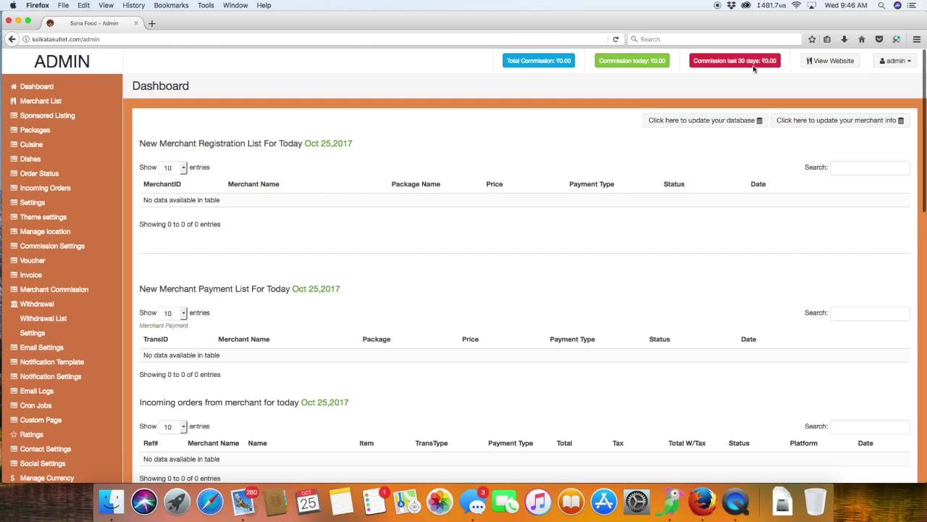
Step: Check the admin account options and look over today's merchant and order tables on the dashboard
click(901, 60)
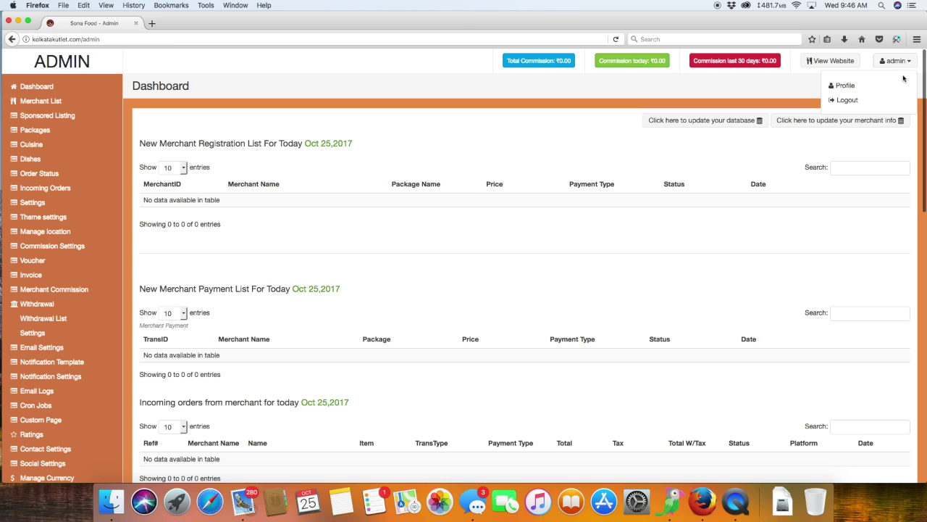
click(592, 95)
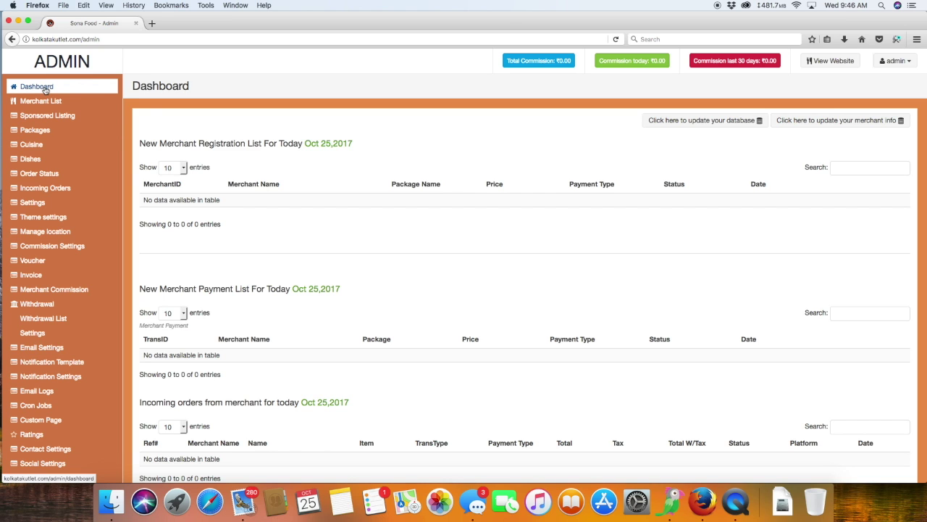
scroll(275, 200, down, 2)
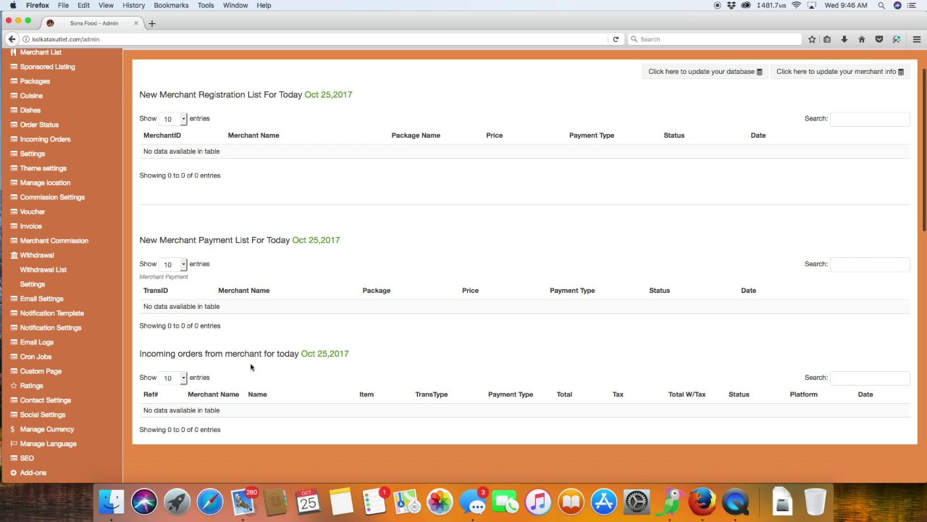
scroll(274, 290, up, 2)
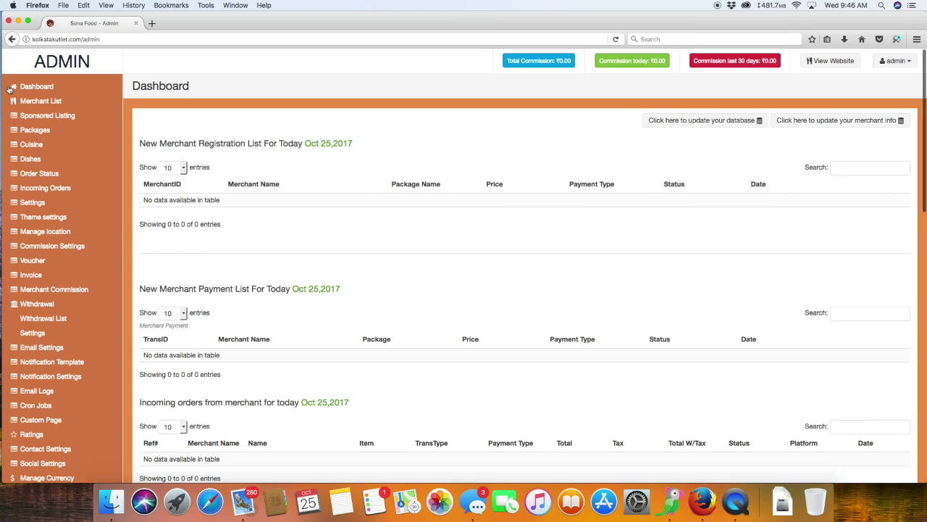
Step: View the list of registered merchants and the sponsored merchant list
click(42, 102)
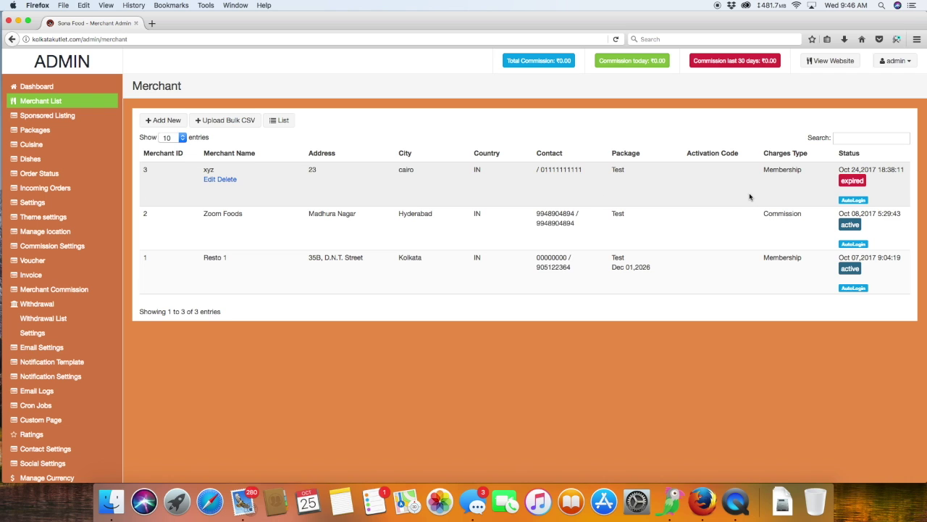
scroll(776, 196, down, 1)
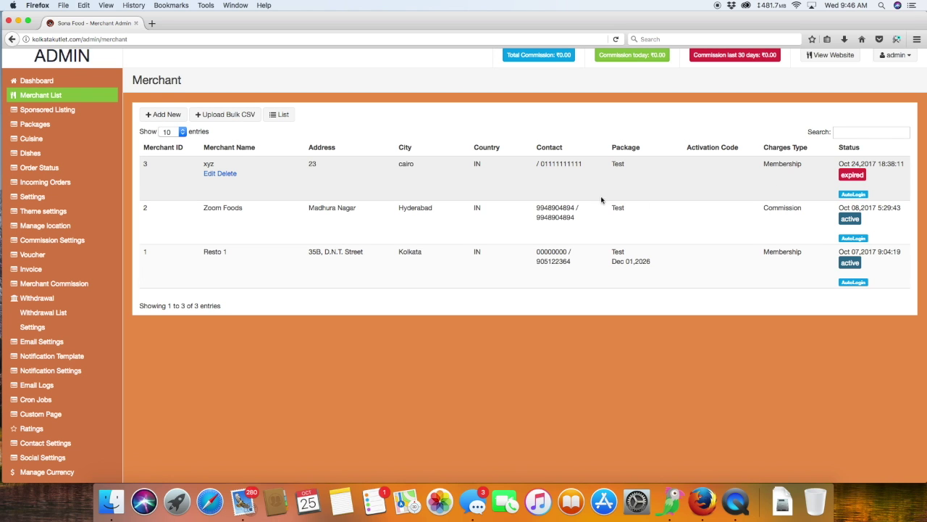
click(58, 109)
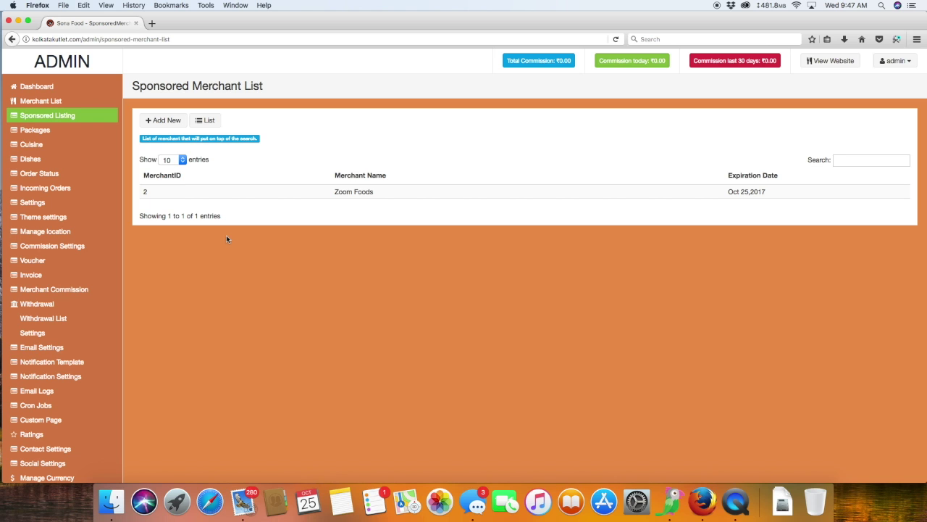
Step: View the lists of merchant packages, cuisines and dishes
click(35, 130)
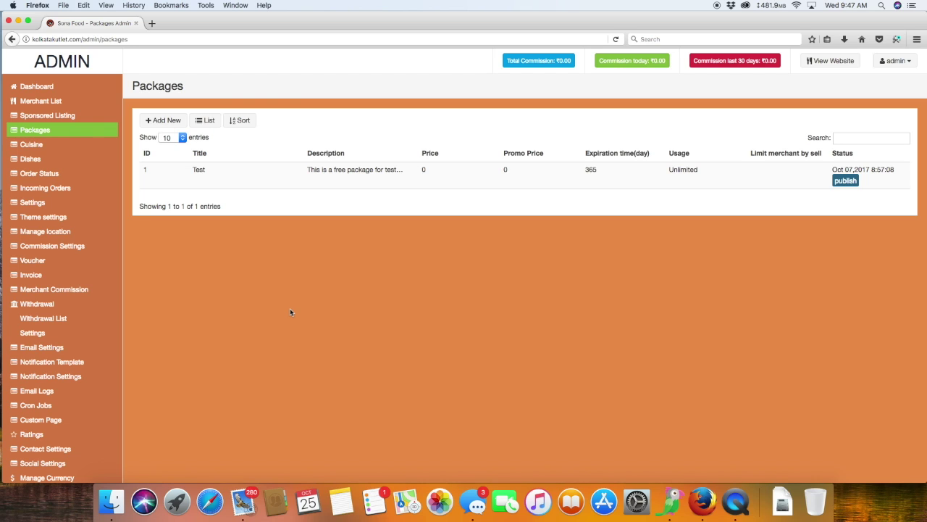
click(49, 144)
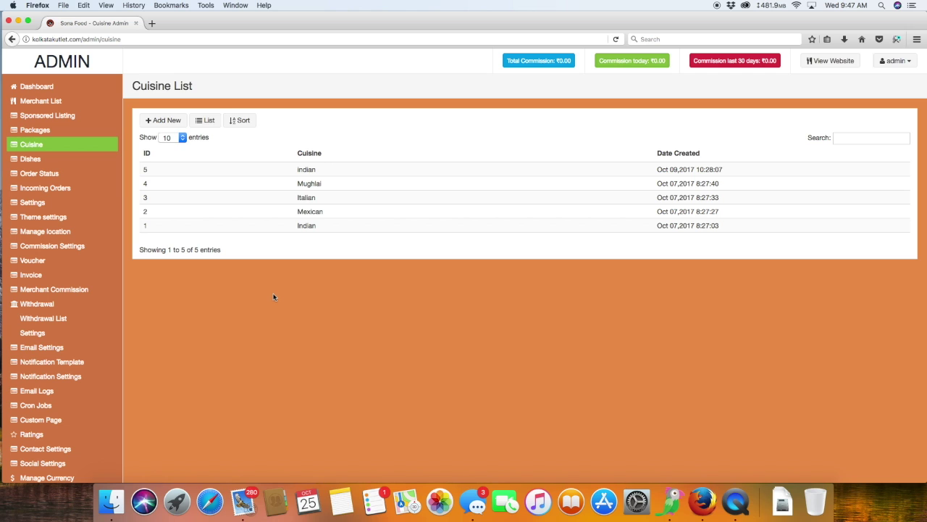
click(44, 162)
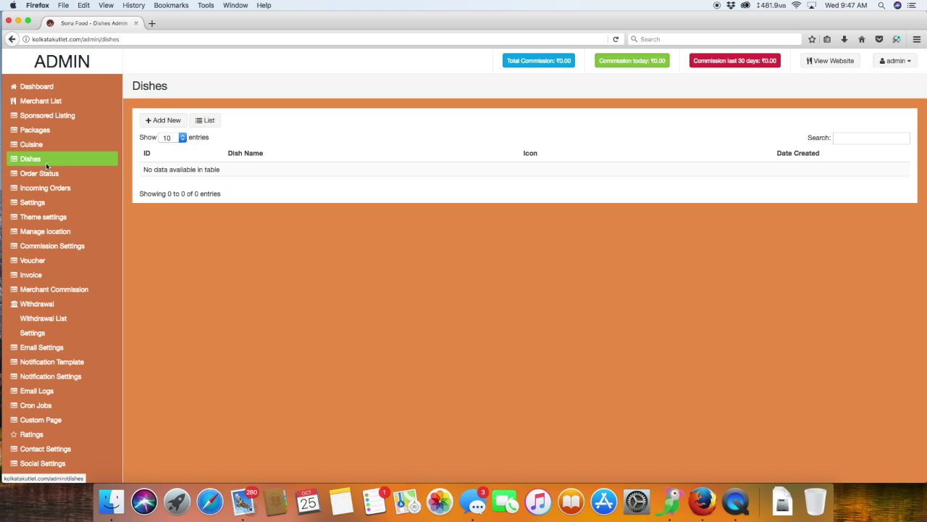
Step: View the order status list and all incoming orders
click(39, 174)
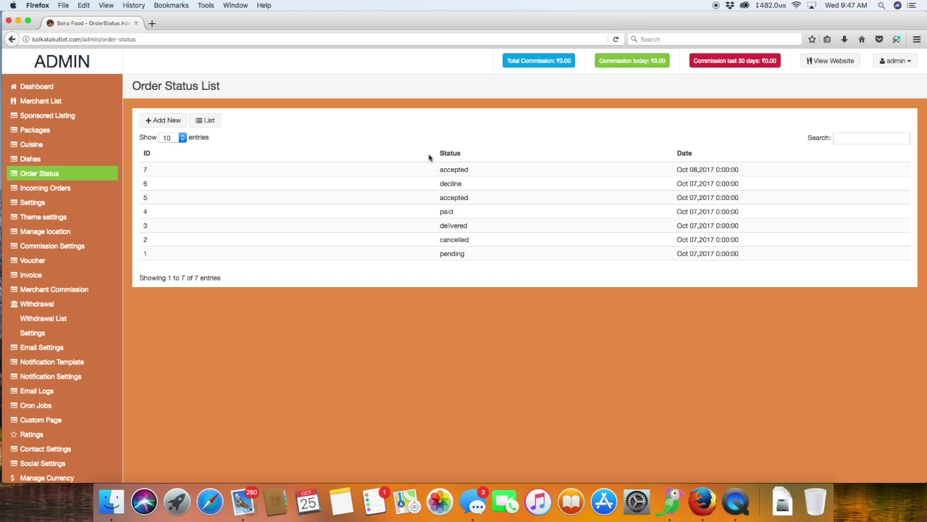
click(42, 192)
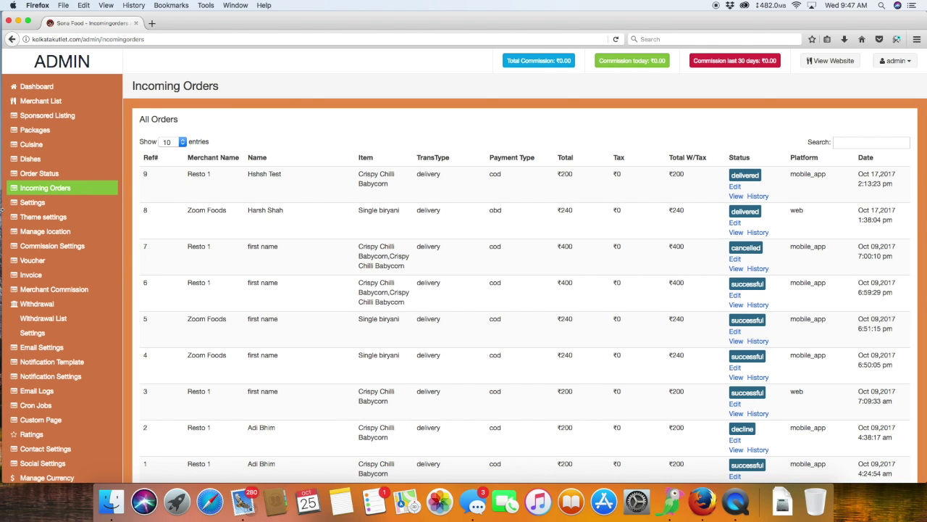
Step: Examine the general website settings, from logo, API key and reCAPTCHA to receipt, signup, ordering and home search options
click(45, 206)
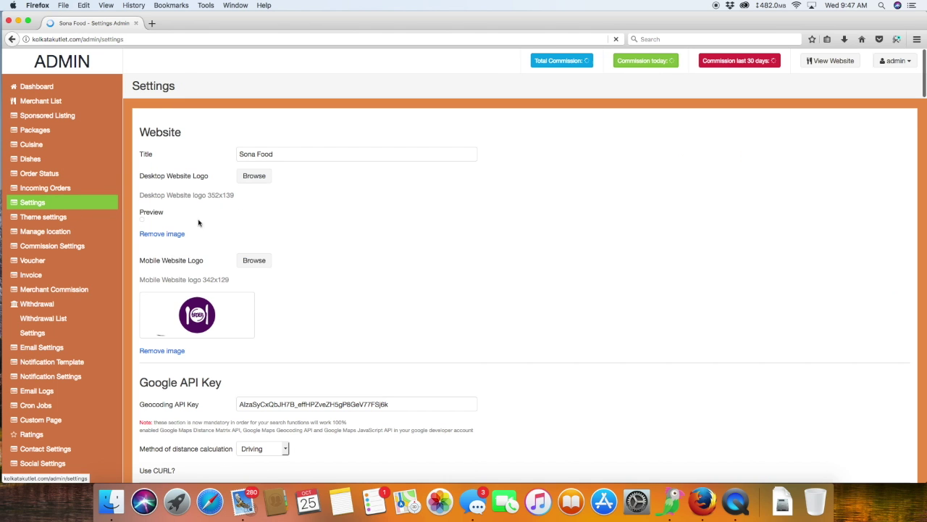
scroll(345, 305, down, 2)
scroll(345, 305, down, 6)
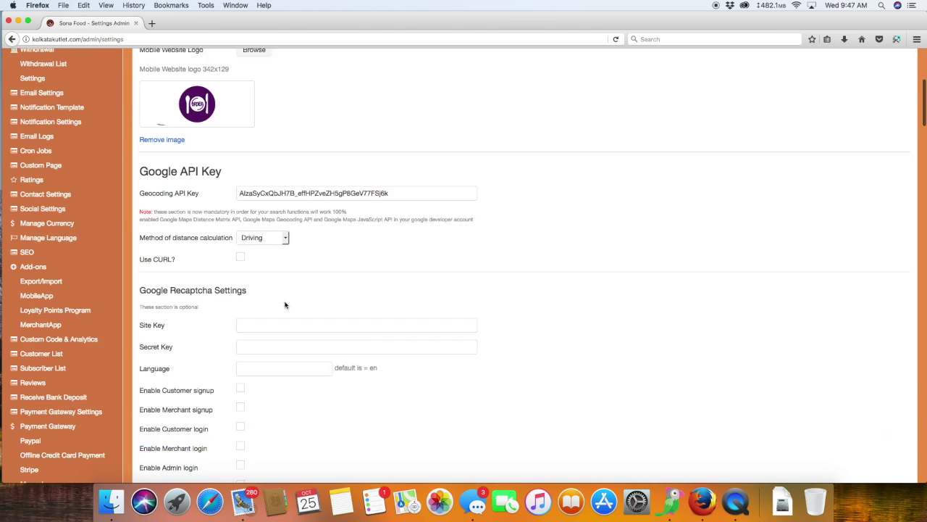
scroll(297, 274, down, 6)
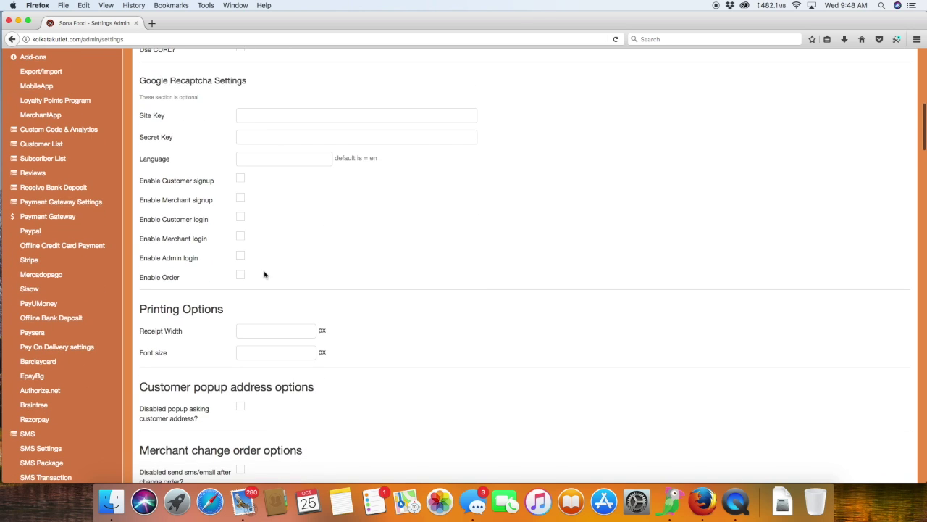
scroll(230, 287, down, 2)
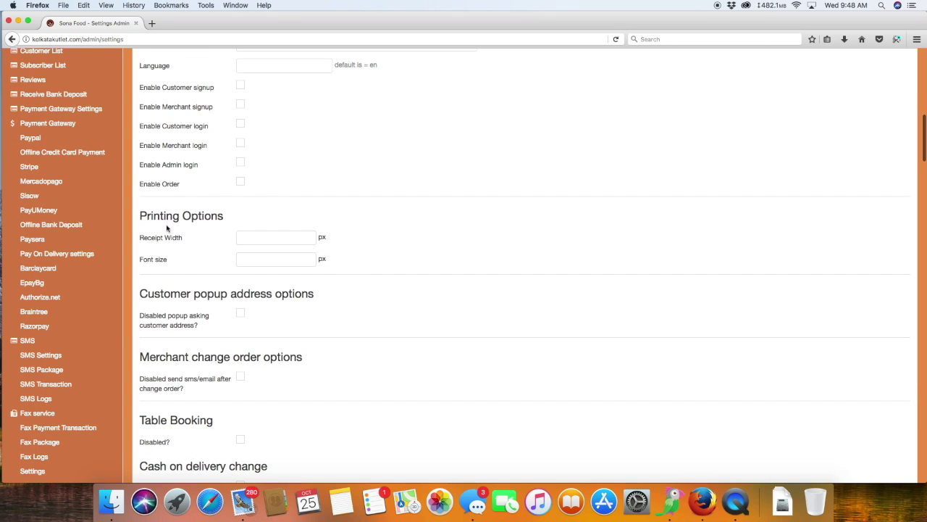
scroll(220, 285, down, 1)
scroll(220, 284, down, 10)
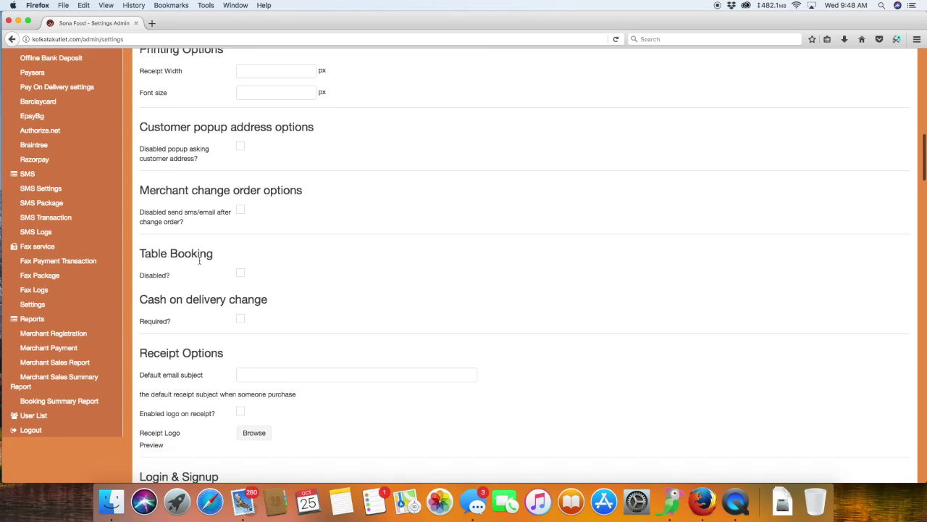
scroll(211, 265, down, 8)
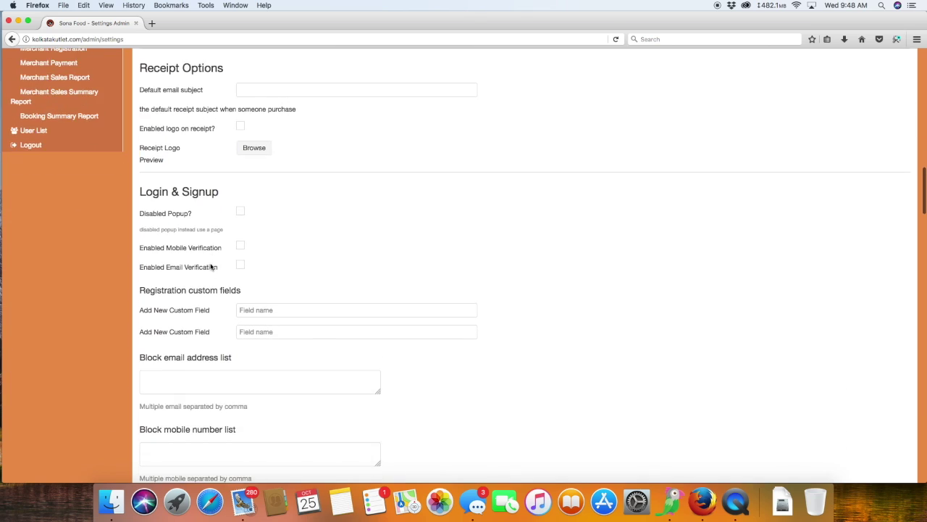
scroll(210, 263, down, 20)
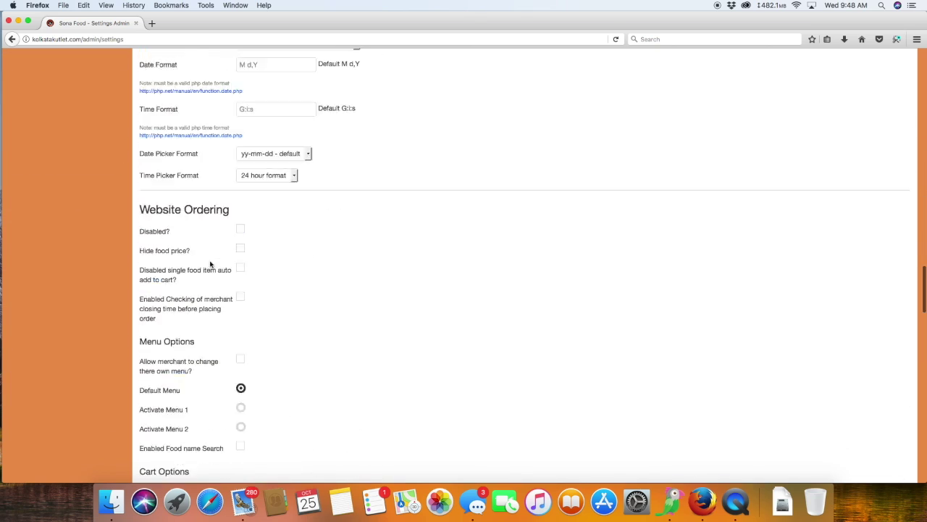
scroll(211, 264, down, 8)
scroll(212, 265, up, 20)
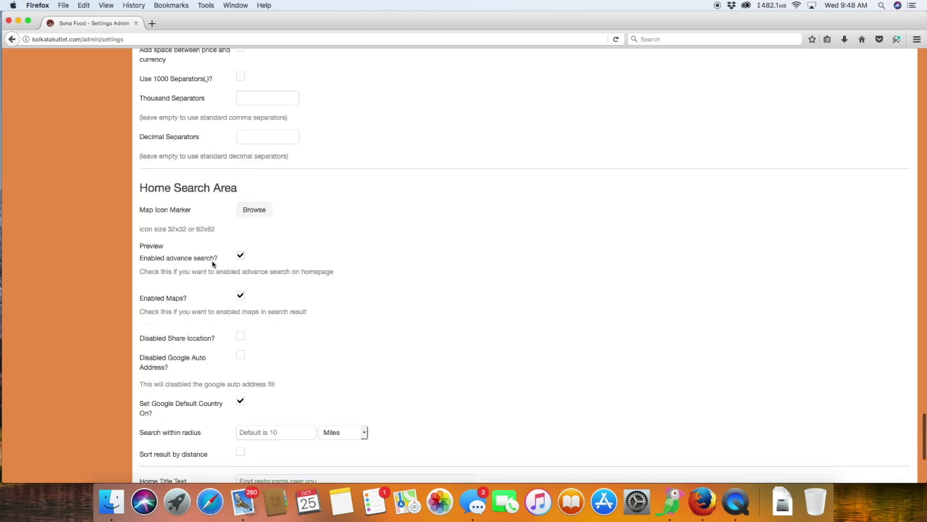
scroll(213, 266, up, 5)
Step: Examine the theme settings, including the home page, search results, restaurant menu and cookie law options
click(61, 217)
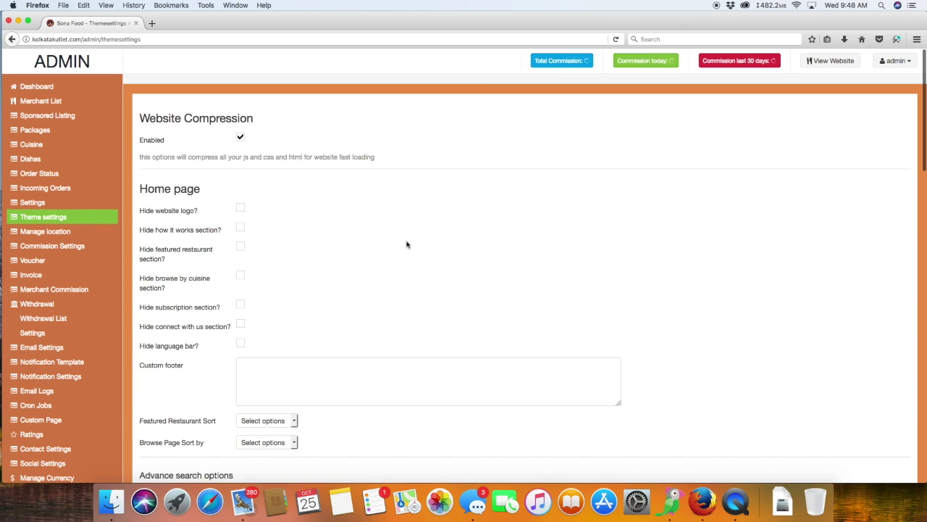
scroll(403, 246, down, 1)
scroll(402, 246, down, 20)
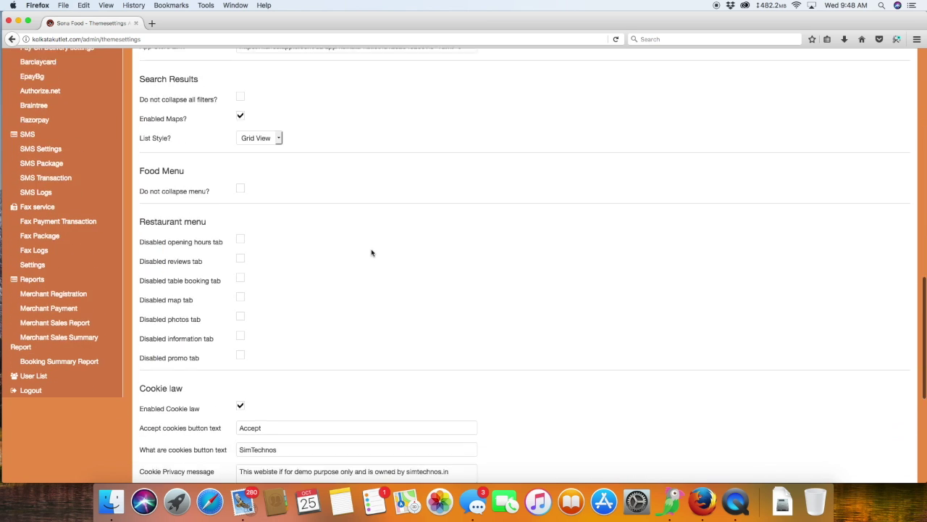
scroll(377, 255, up, 20)
Step: Search the location country list for "india" and view the states, cities and districts defined for India
click(50, 232)
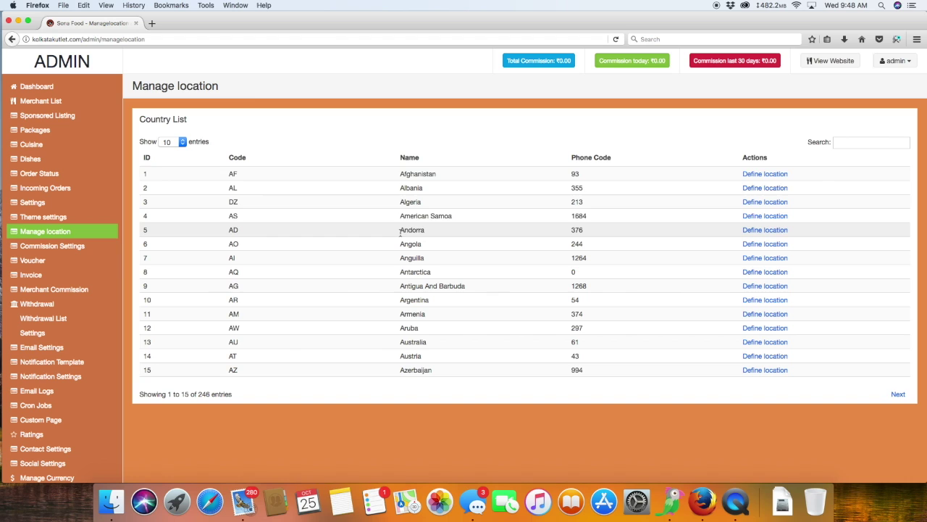
click(872, 143)
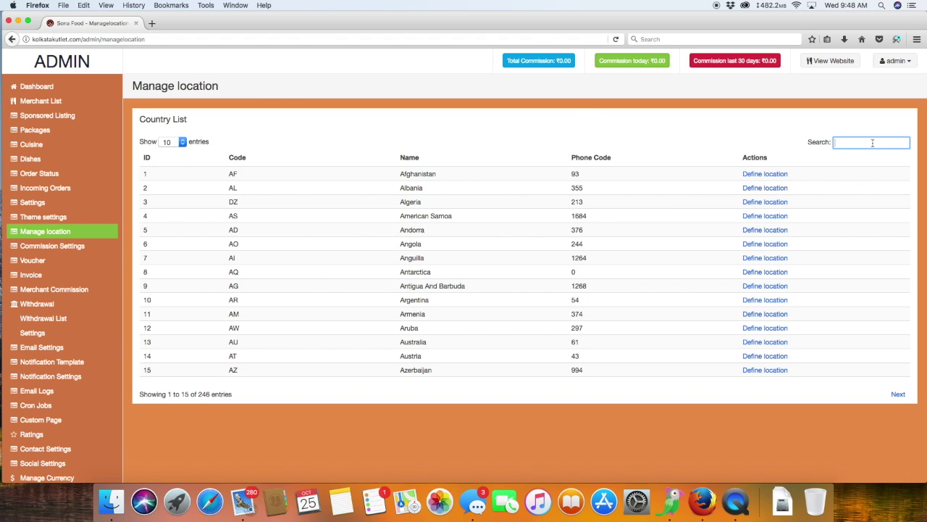
text(india)
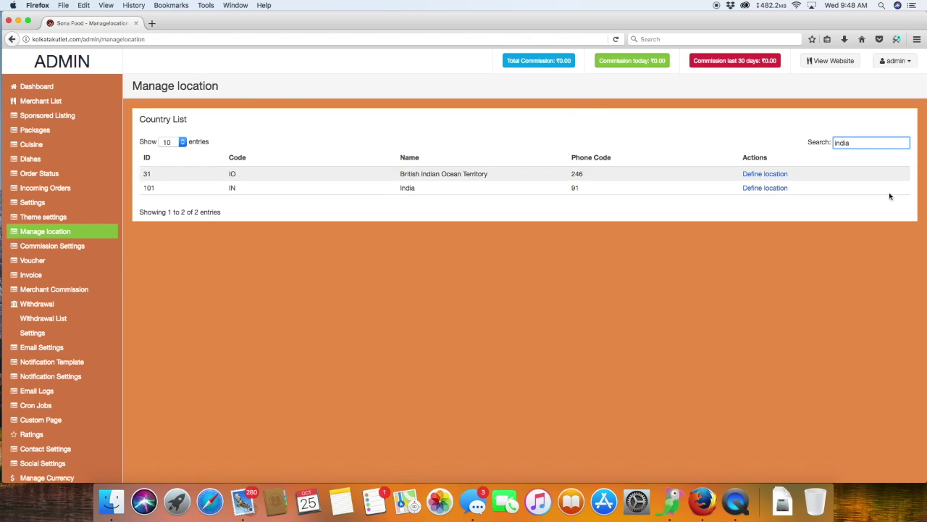
click(755, 189)
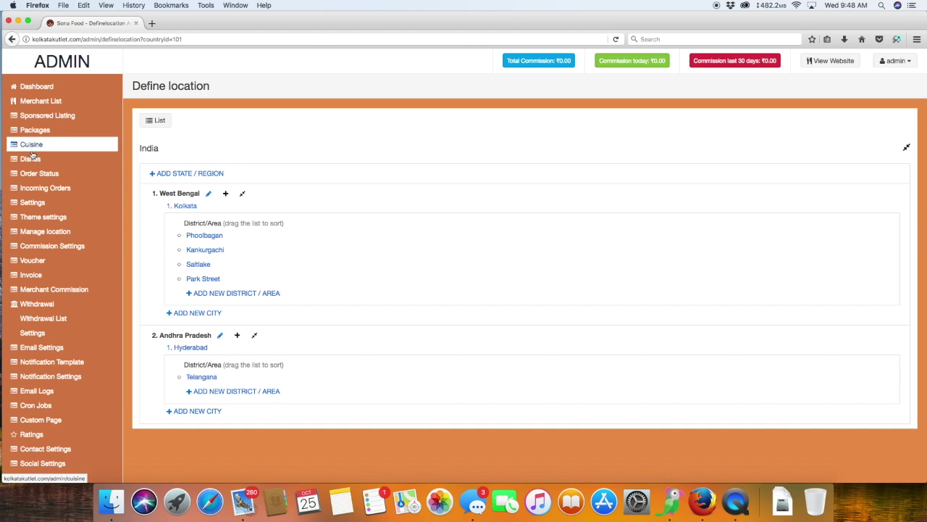
Step: Review the commission settings through the payment information section, and view the voucher list
scroll(44, 259, down, 2)
click(45, 197)
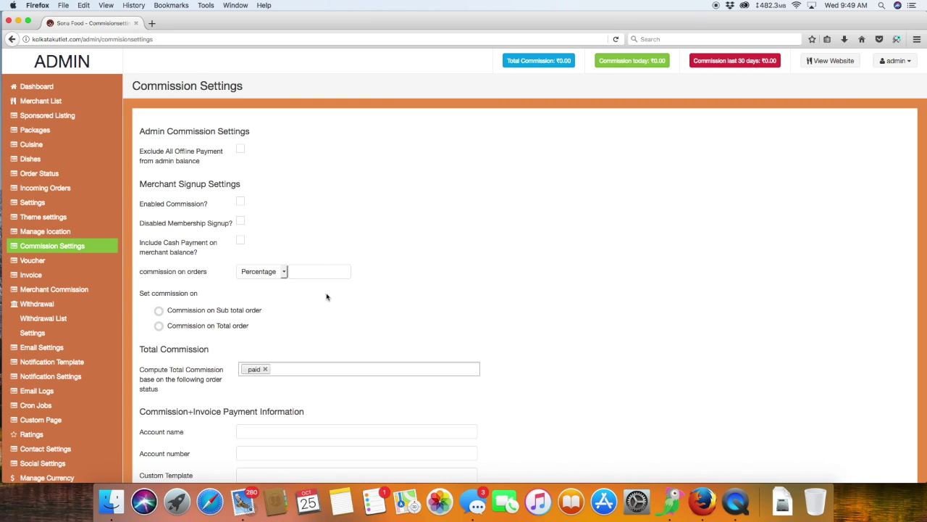
scroll(348, 348, down, 5)
scroll(305, 333, up, 5)
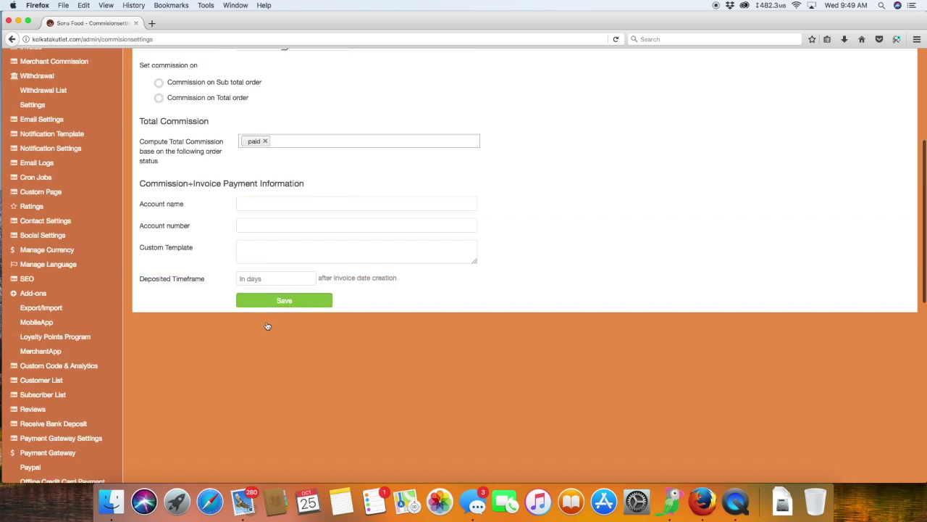
click(62, 262)
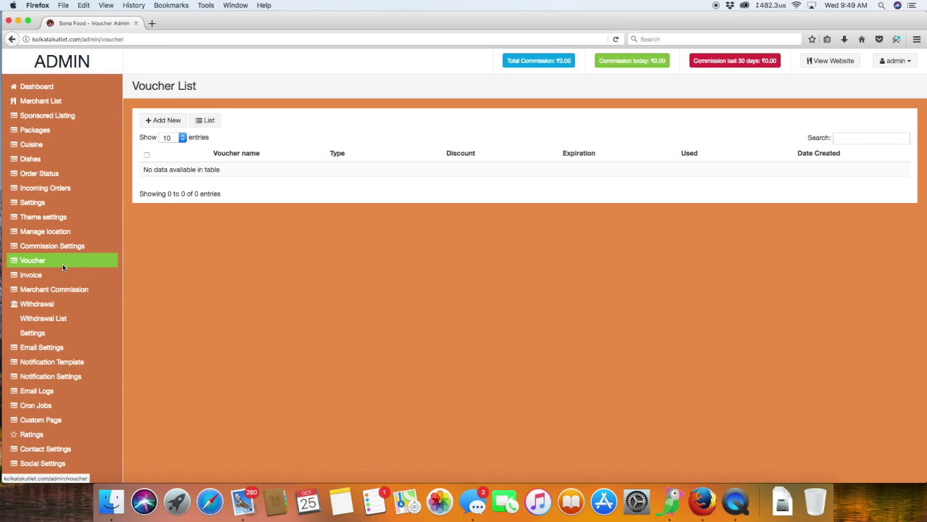
Step: View the invoice list and the merchant commission report for the last 15 days
click(34, 275)
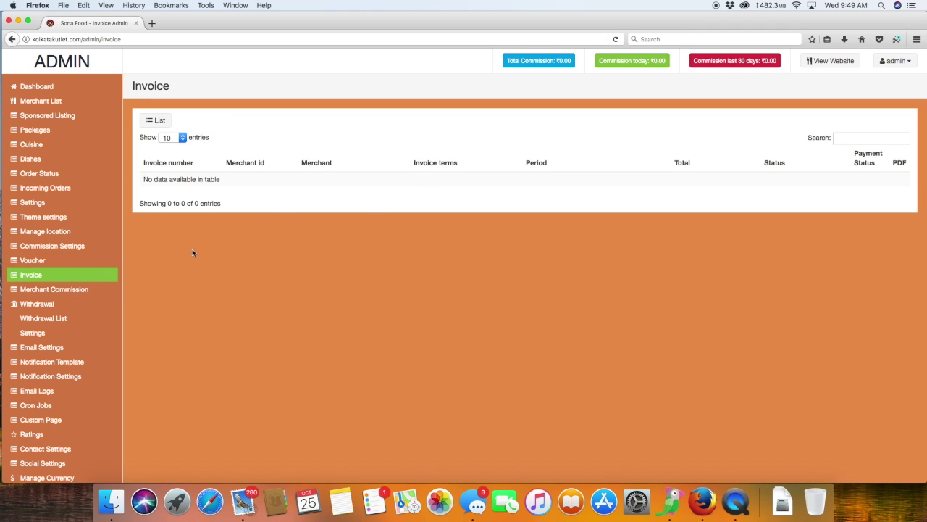
click(52, 291)
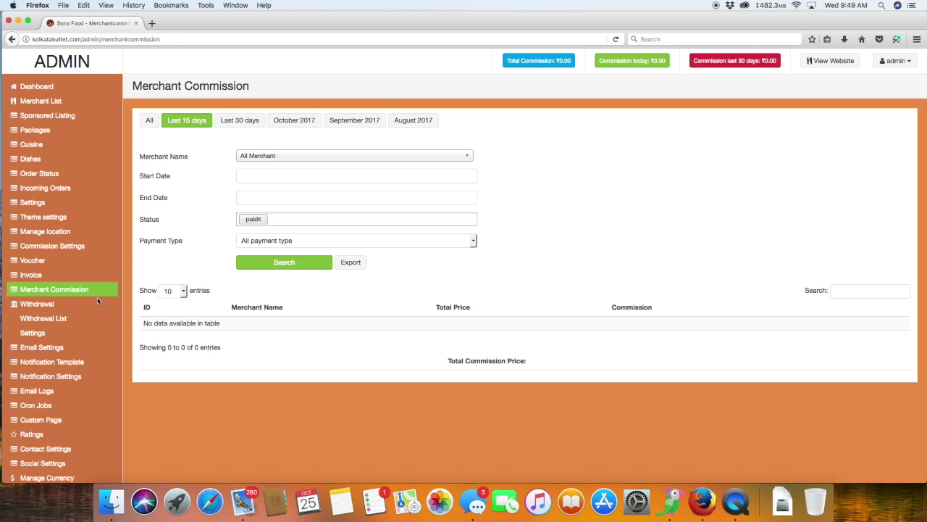
Step: Examine the withdrawal settings, including the PayPal and bank transfer payment methods and the payout email templates
click(52, 331)
scroll(337, 262, down, 2)
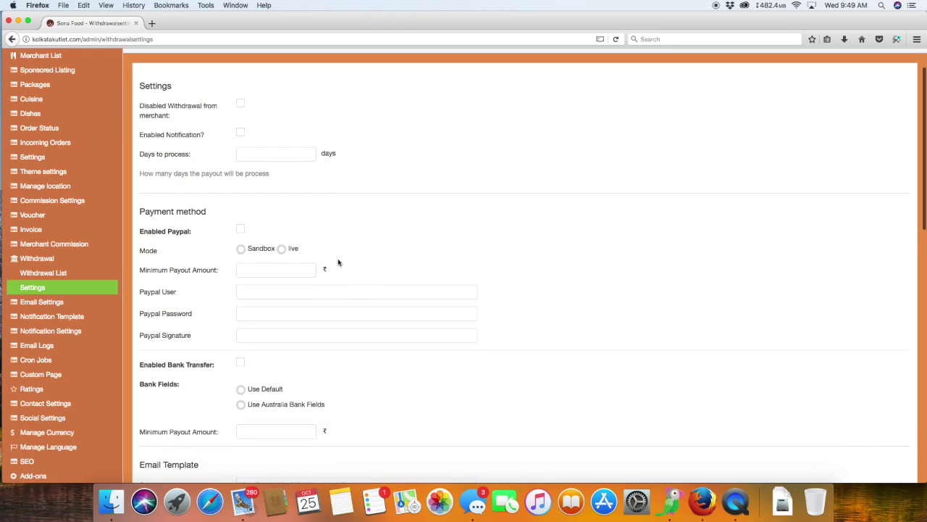
scroll(338, 262, down, 2)
scroll(212, 246, down, 6)
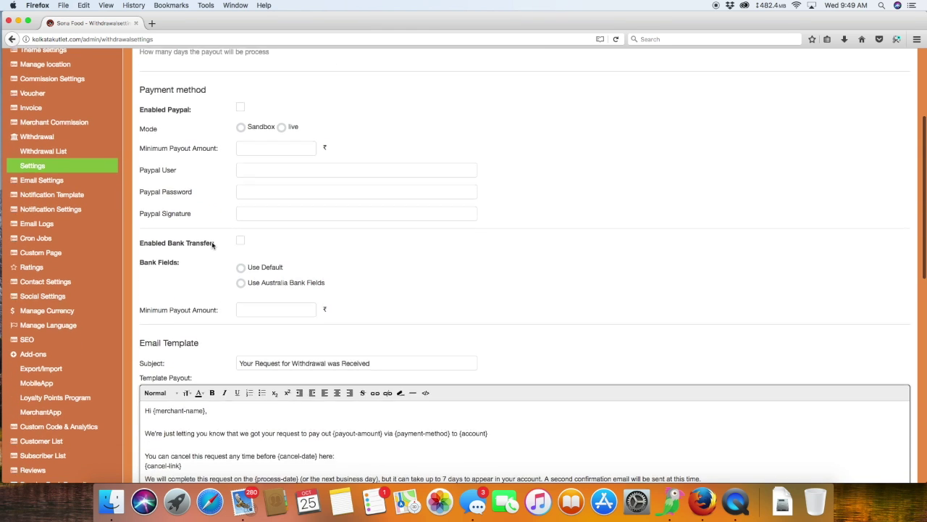
scroll(212, 246, down, 8)
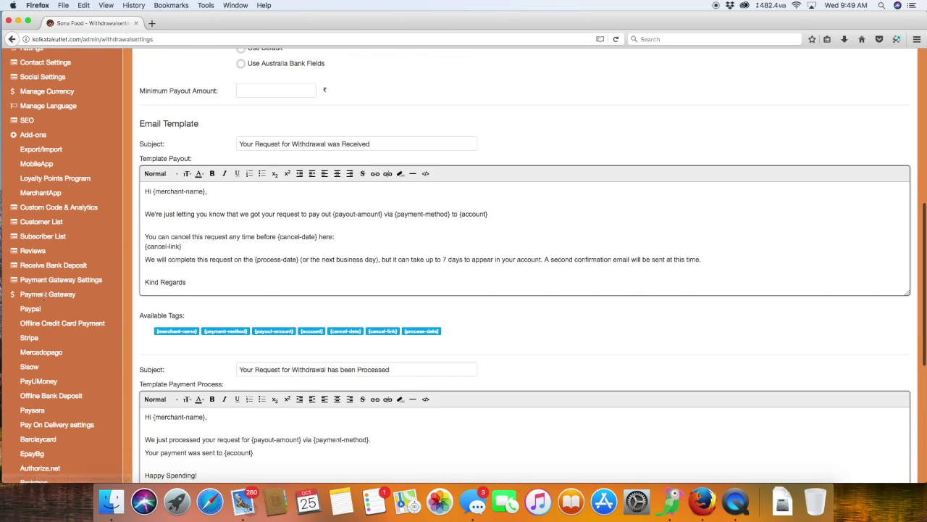
scroll(29, 184, up, 1)
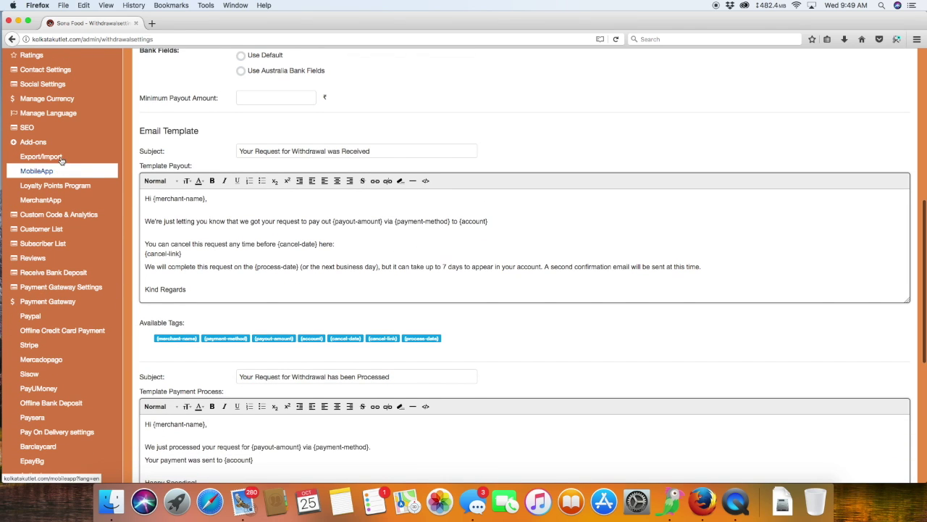
Step: View the mail and SMTP settings, and review the notification templates from the general triggers to the order status triggers
scroll(52, 104, up, 7)
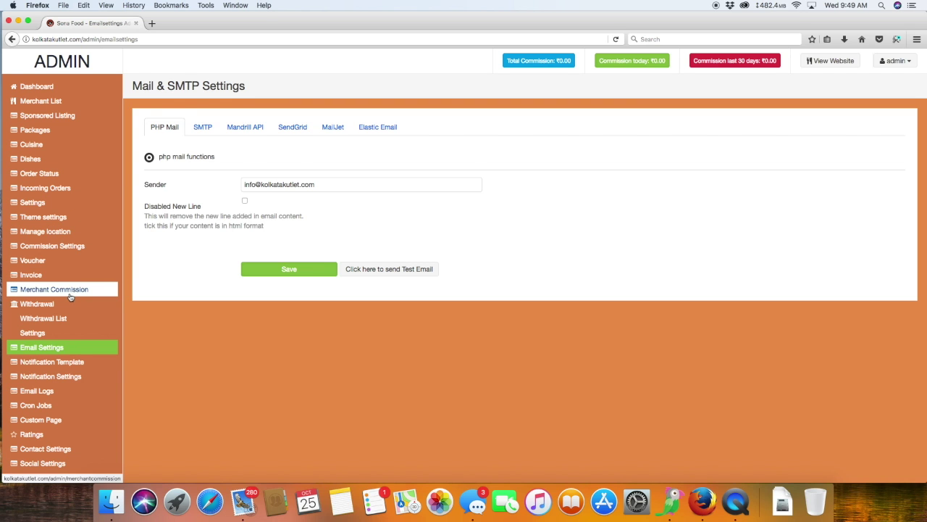
scroll(68, 297, down, 3)
click(48, 273)
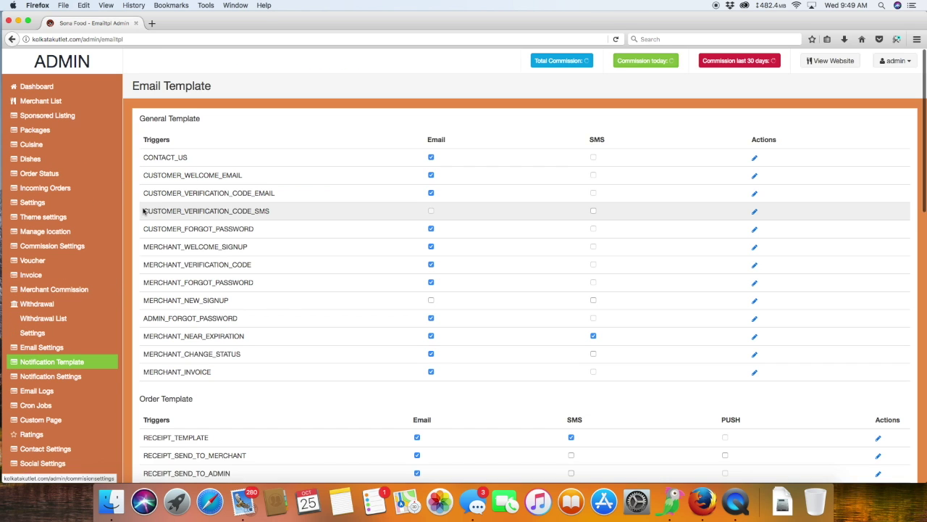
scroll(345, 105, down, 2)
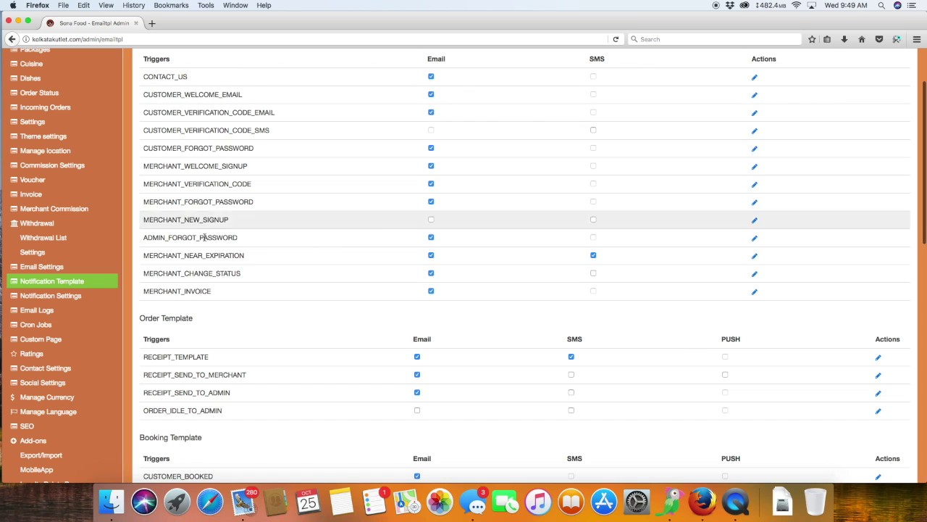
scroll(312, 272, down, 5)
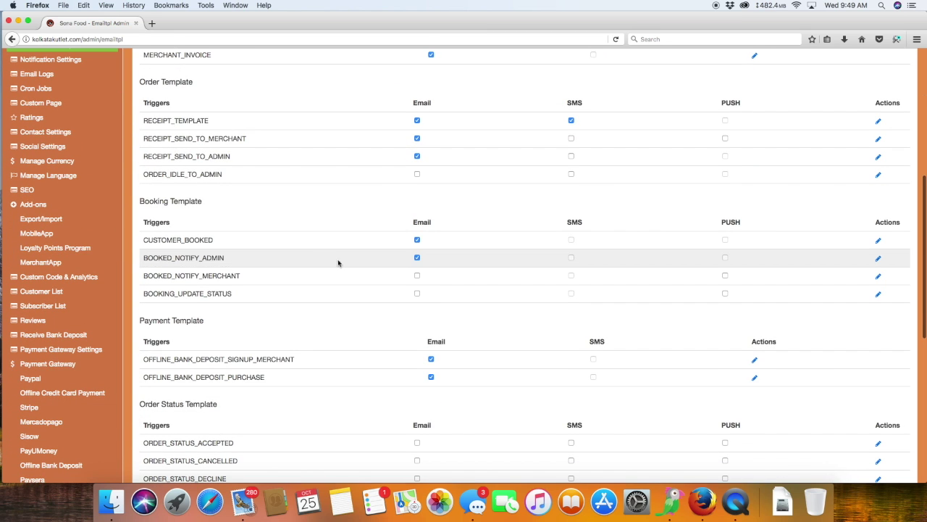
scroll(304, 243, down, 3)
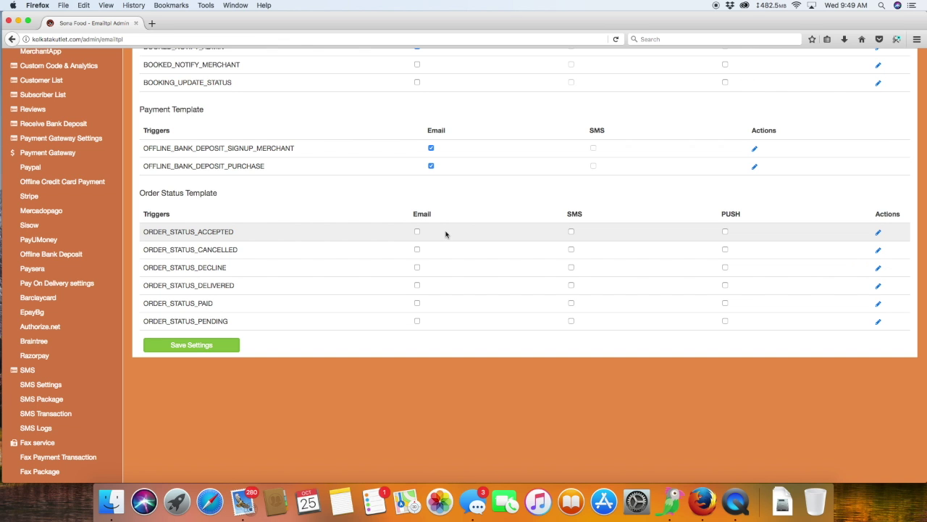
Step: View the notification settings and the custom page list
scroll(94, 127, up, 2)
scroll(94, 128, up, 2)
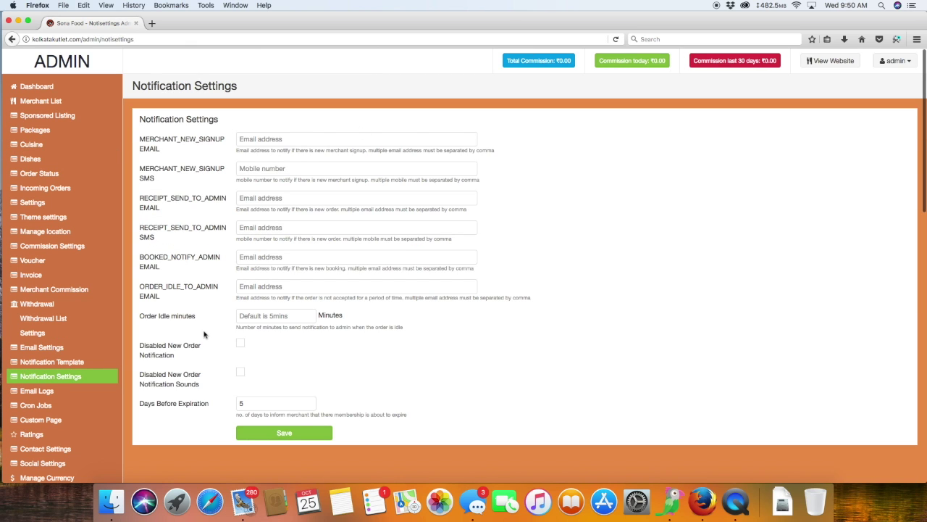
scroll(44, 297, down, 3)
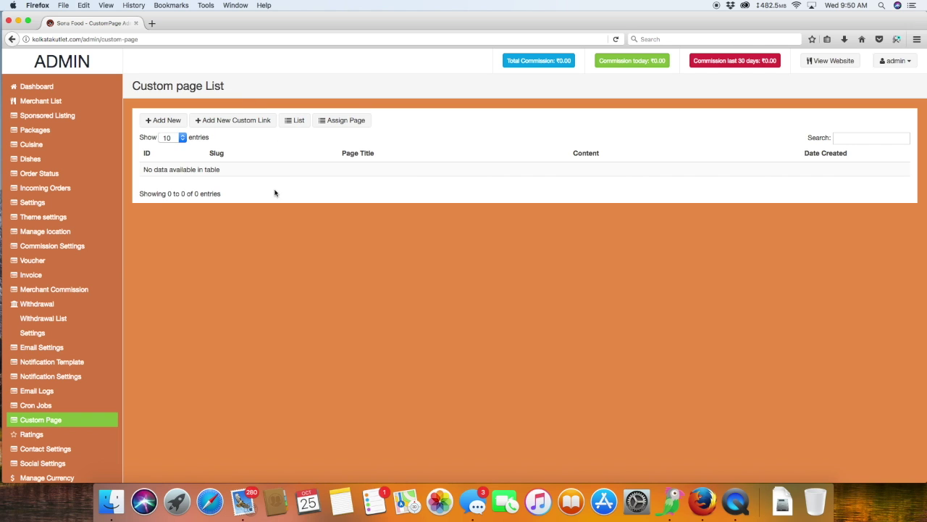
Step: View the ratings list and the contact settings with their map and contact field options
scroll(89, 256, down, 2)
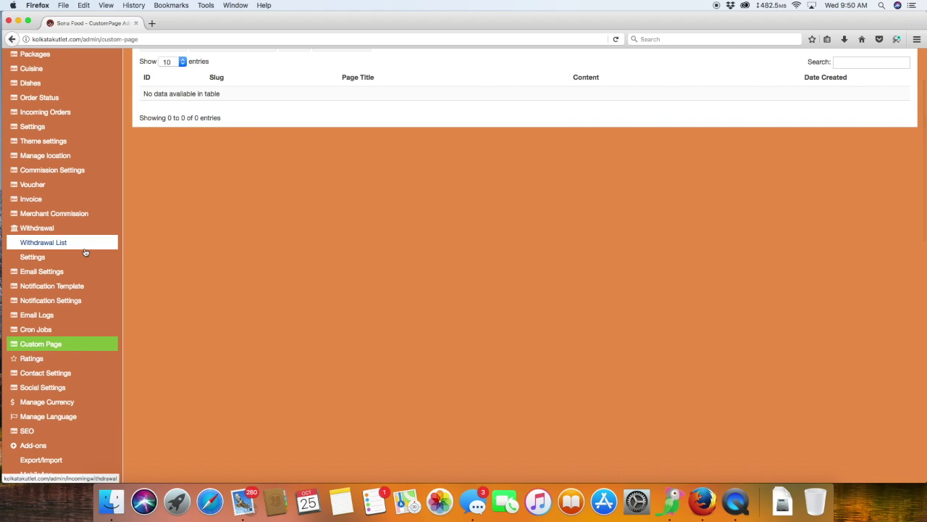
scroll(66, 274, down, 1)
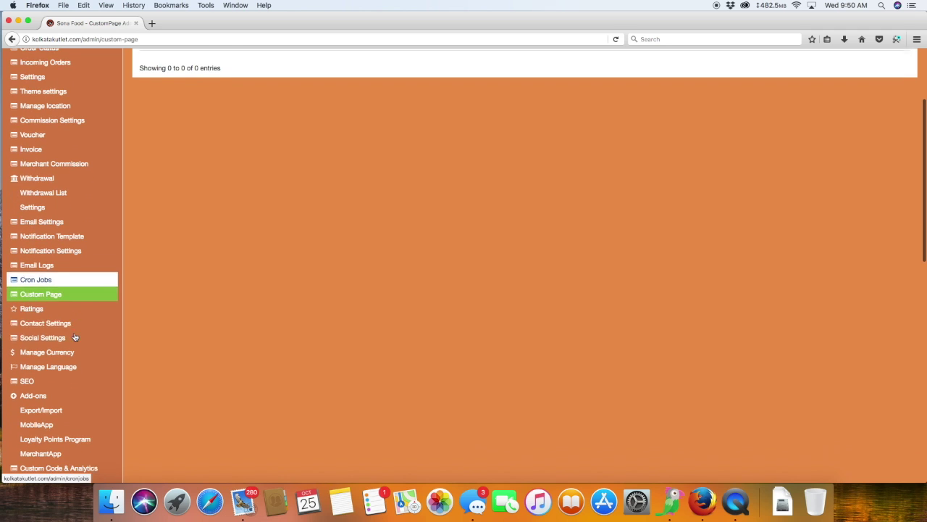
click(23, 308)
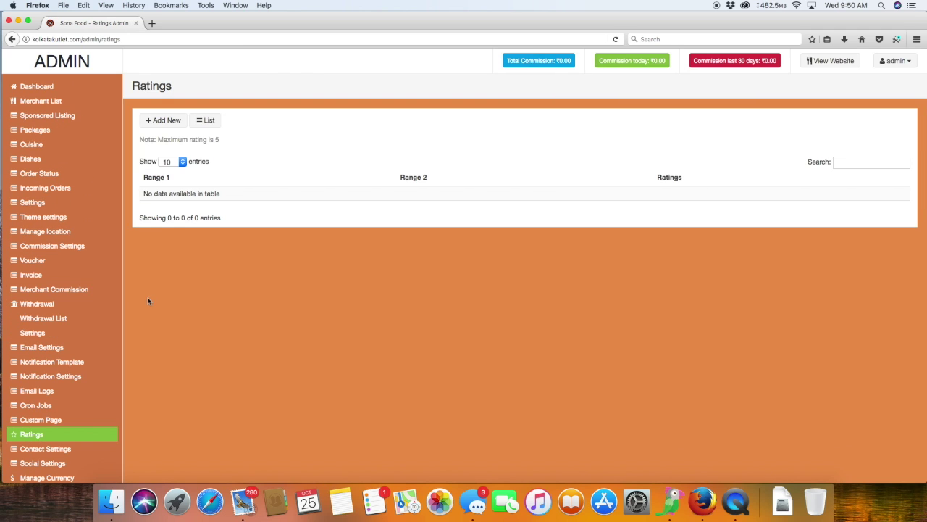
scroll(109, 326, down, 2)
click(37, 349)
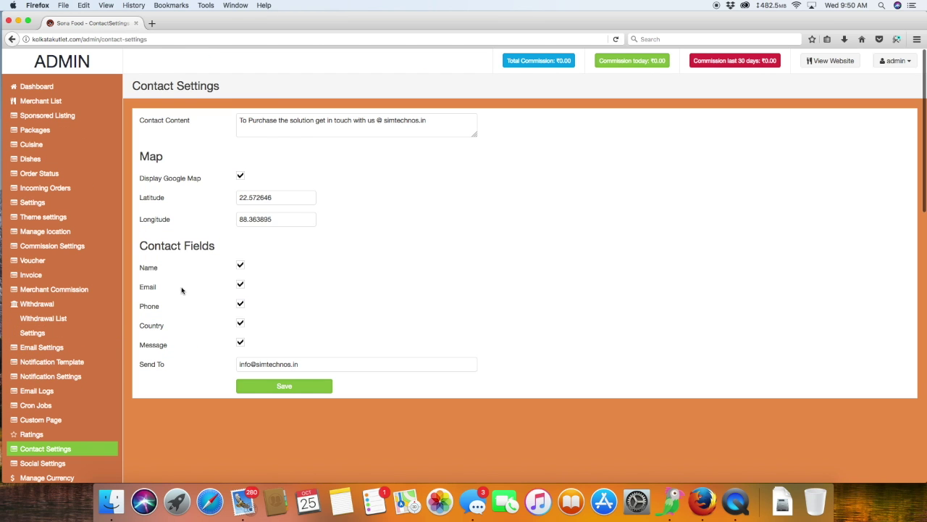
Step: View the social settings for Facebook, Twitter and Google, and the list of currencies
scroll(94, 371, down, 2)
click(41, 376)
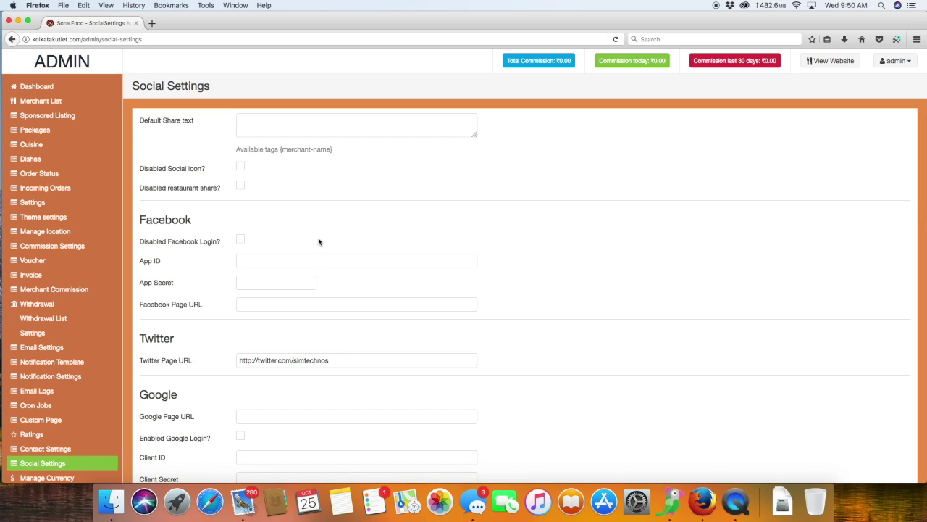
scroll(113, 298, down, 3)
click(73, 422)
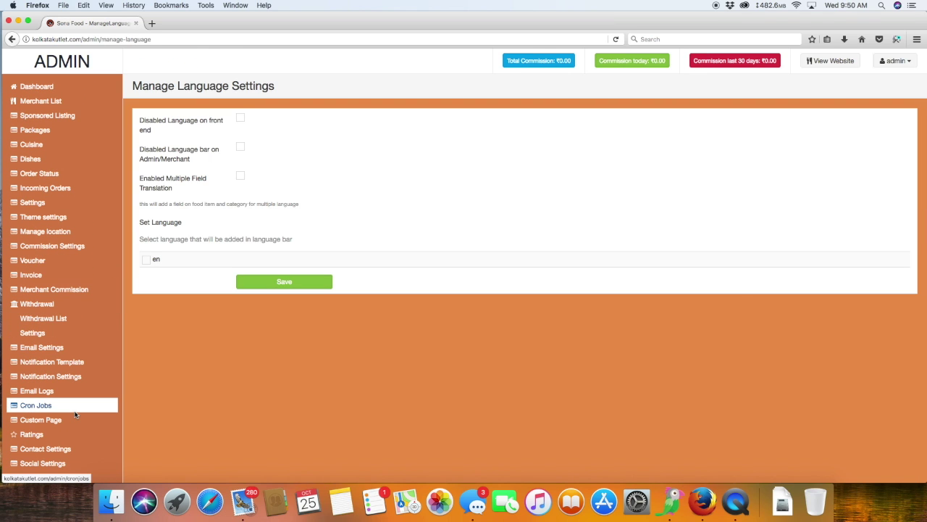
scroll(64, 409, down, 5)
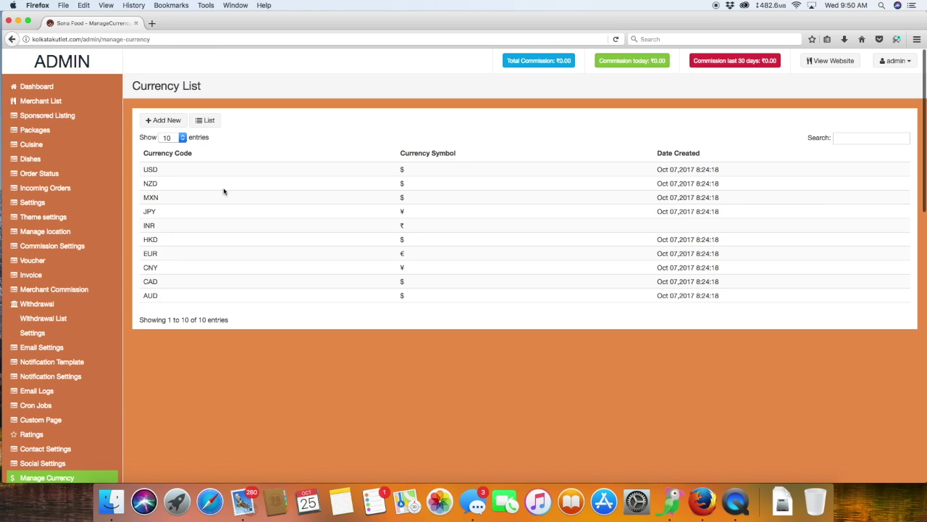
Step: View the language settings and examine the SEO title, description and keyword fields through the merchant signup page section
scroll(65, 405, down, 3)
click(51, 361)
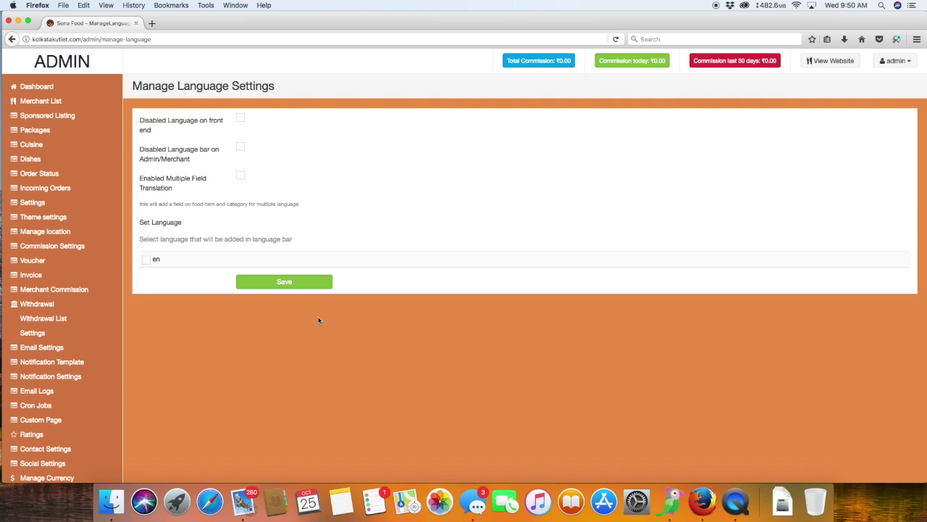
scroll(44, 387, down, 4)
click(52, 321)
scroll(265, 300, down, 15)
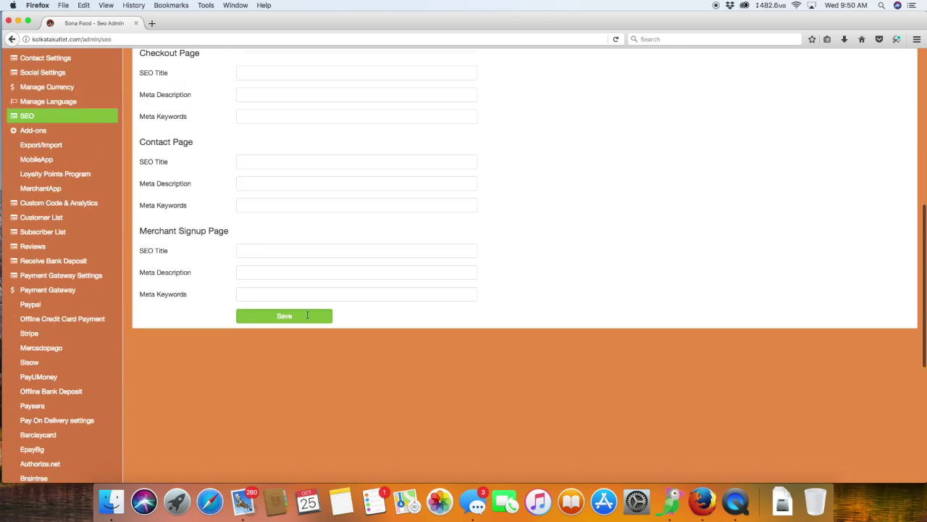
scroll(307, 317, up, 4)
scroll(92, 389, down, 3)
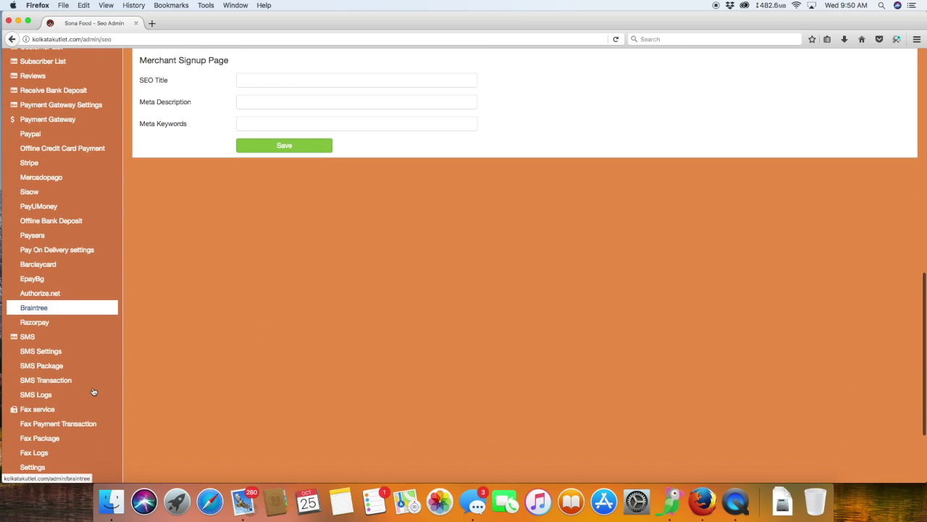
scroll(77, 342, up, 3)
scroll(131, 265, up, 5)
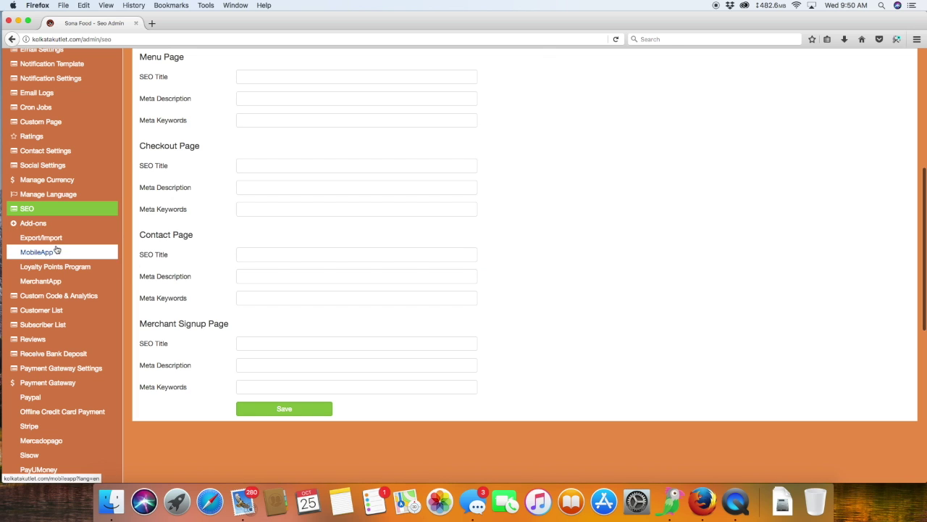
Step: View the general settings of the MobileApp and MerchantApp add-ons, returning to the admin dashboard after each
click(119, 252)
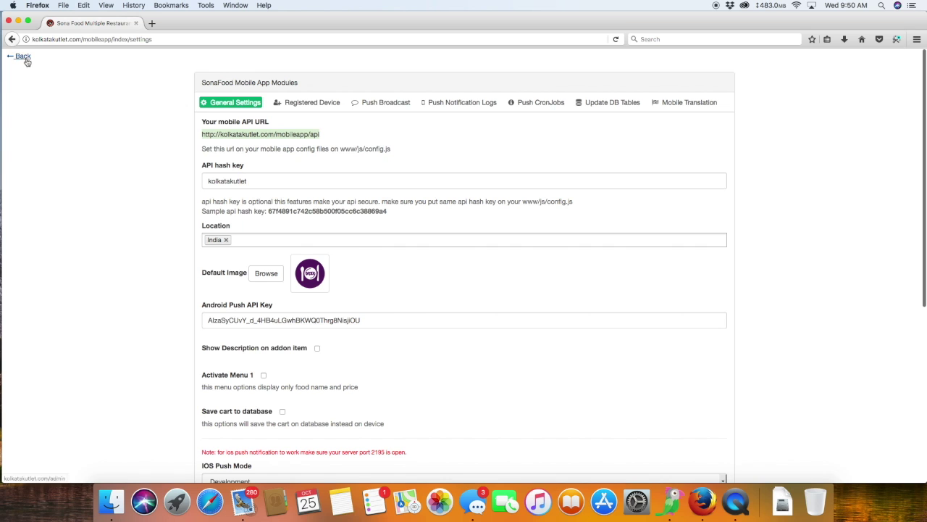
click(24, 57)
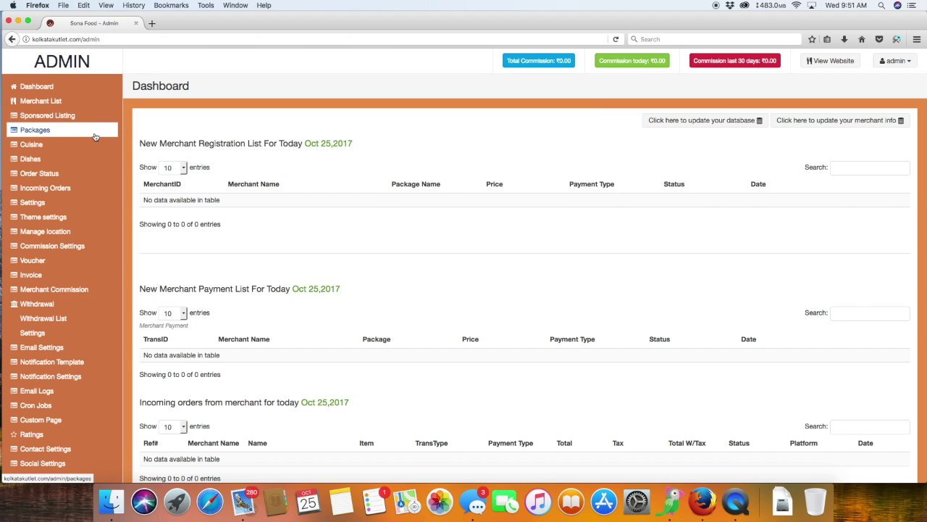
scroll(54, 319, down, 5)
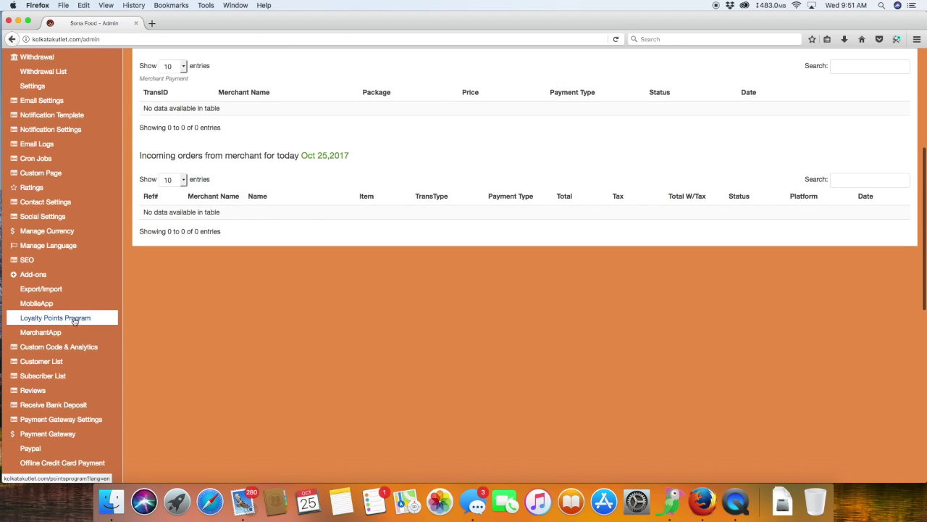
click(80, 332)
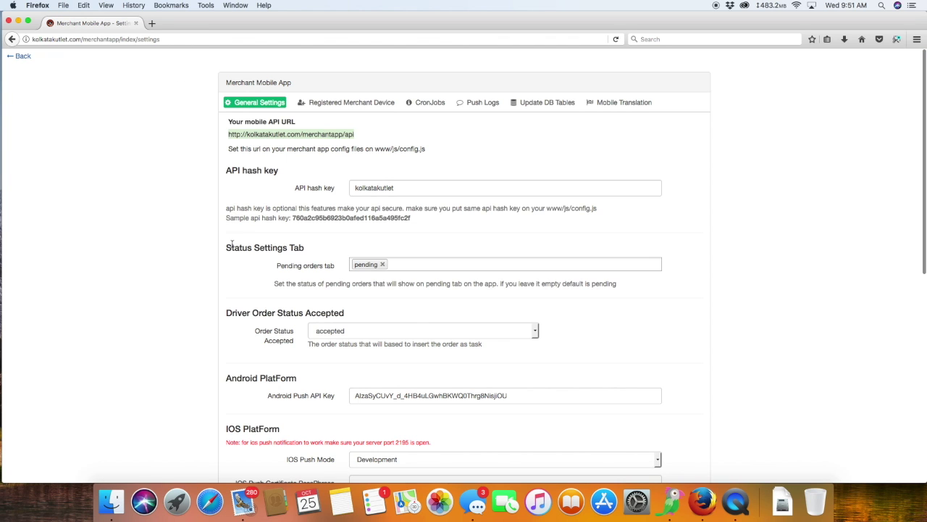
click(24, 57)
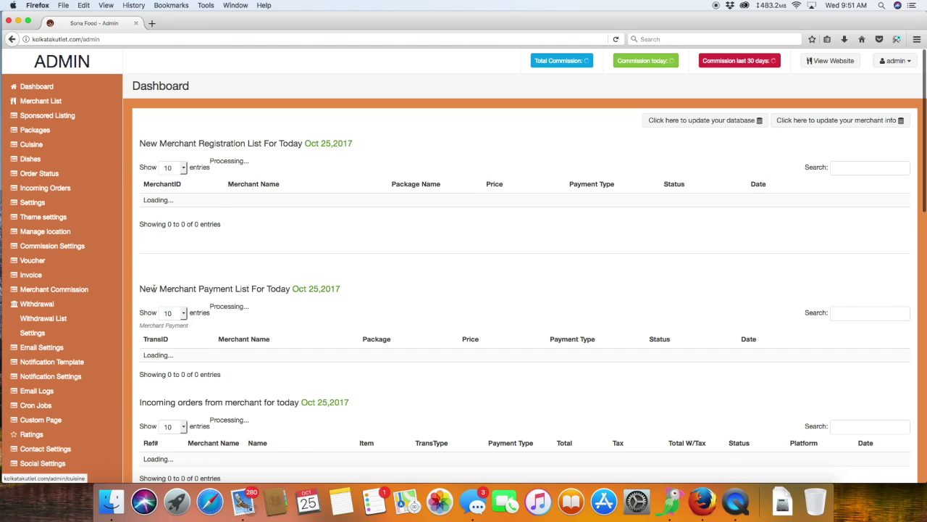
Step: View the custom code and Google Analytics page, and the customer list
scroll(65, 362, down, 10)
scroll(69, 220, up, 5)
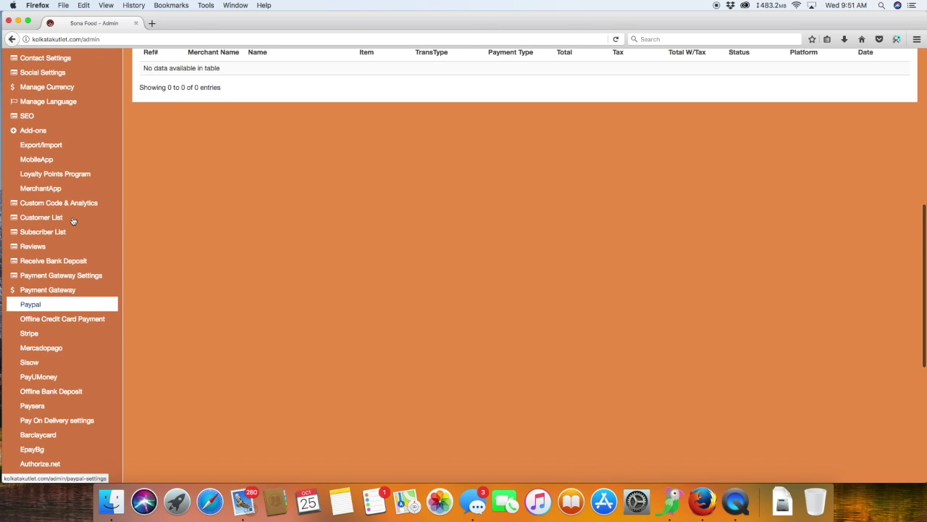
click(41, 243)
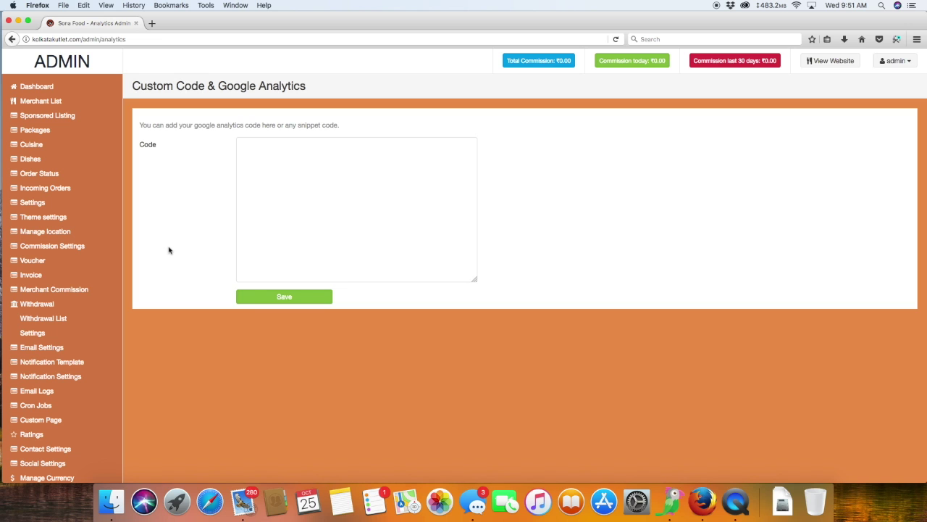
scroll(80, 312, down, 5)
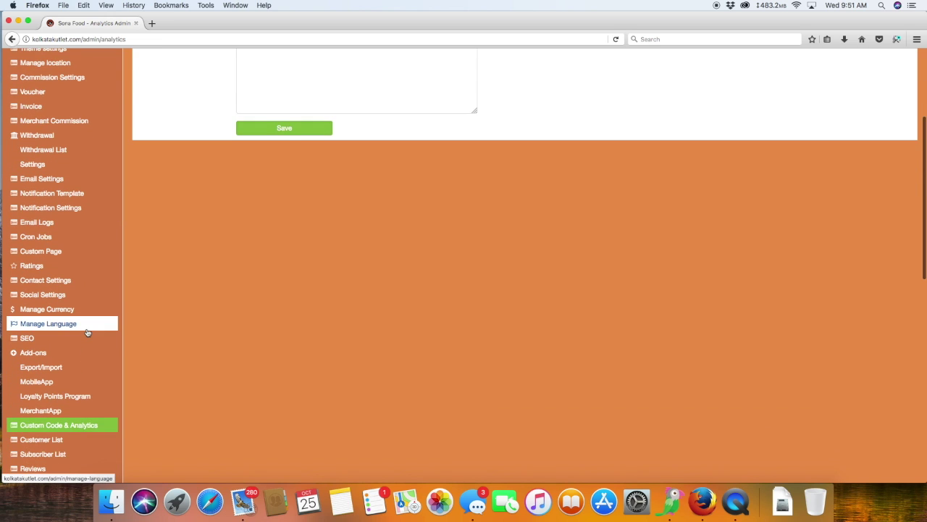
scroll(87, 332, down, 3)
click(60, 358)
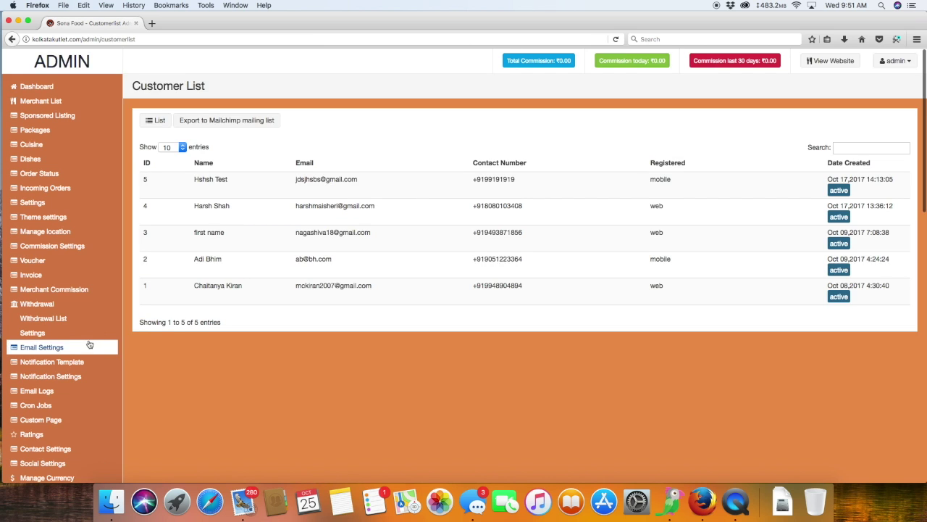
Step: View the subscriber list and the merchant reviews page
scroll(109, 355, down, 10)
click(44, 326)
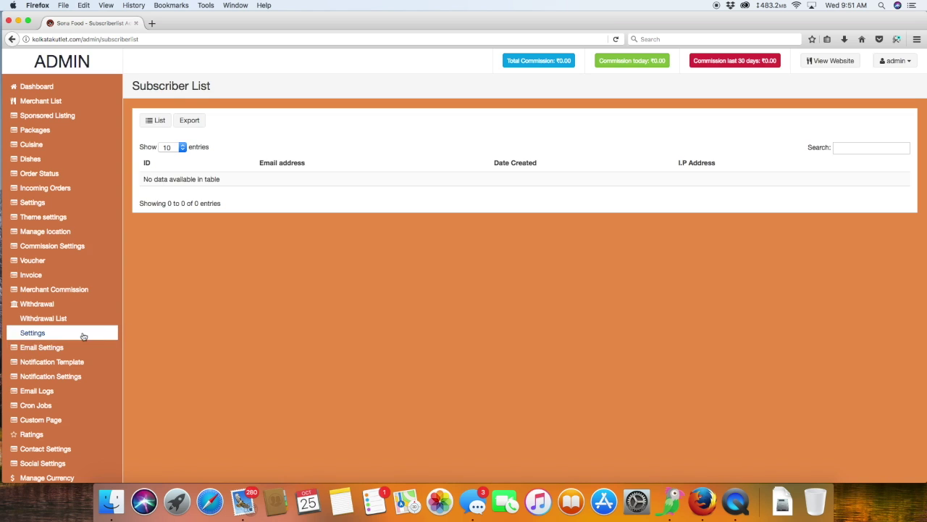
scroll(81, 332, down, 8)
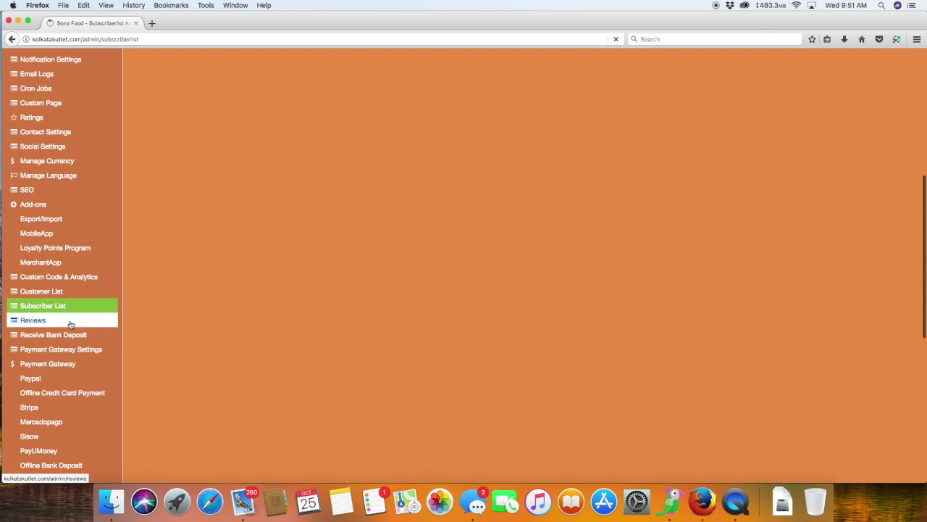
click(70, 324)
Step: Examine the remaining admin sections, from bank deposits and payment gateways through SMS, fax service and reports to the user list
scroll(44, 328, down, 10)
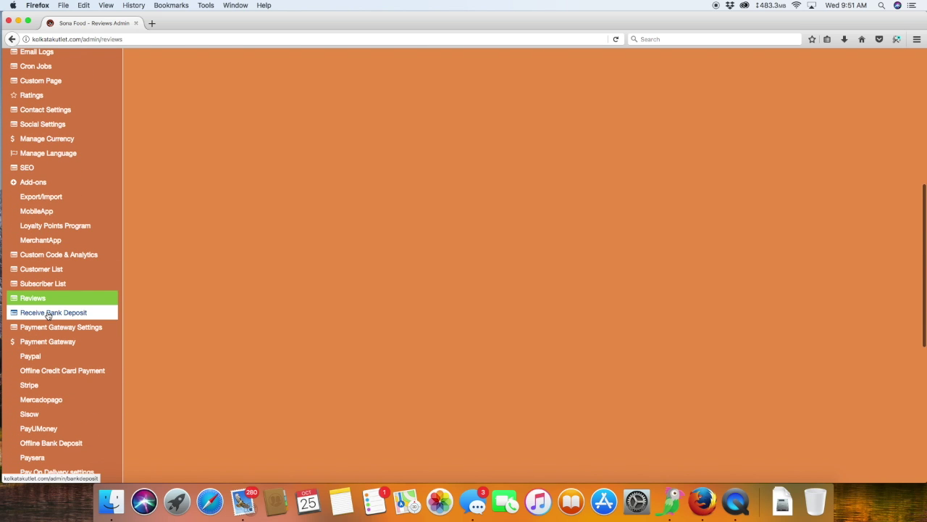
scroll(85, 312, down, 2)
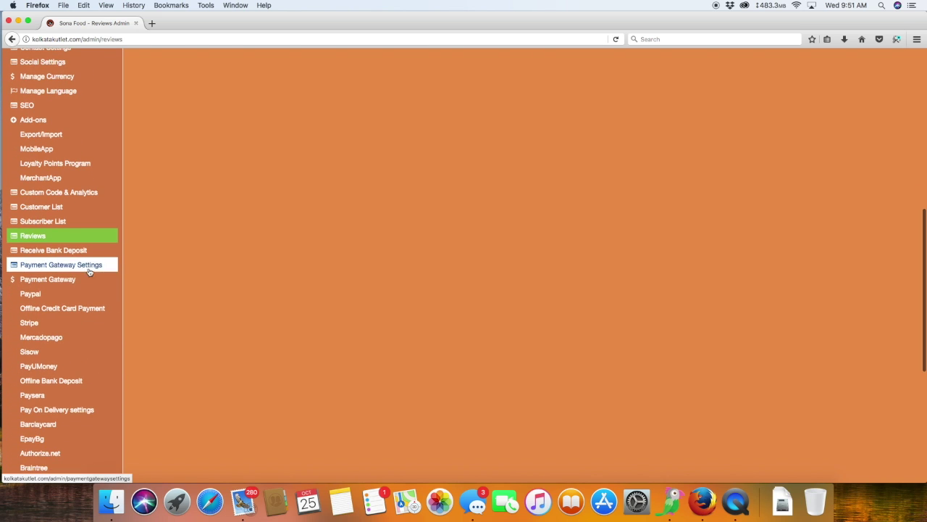
scroll(85, 283, down, 2)
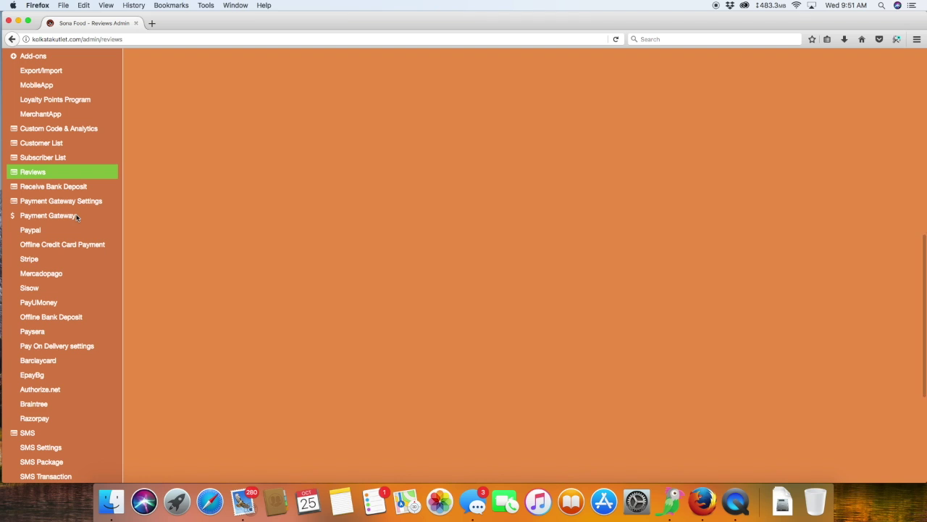
scroll(84, 224, down, 1)
scroll(72, 323, down, 4)
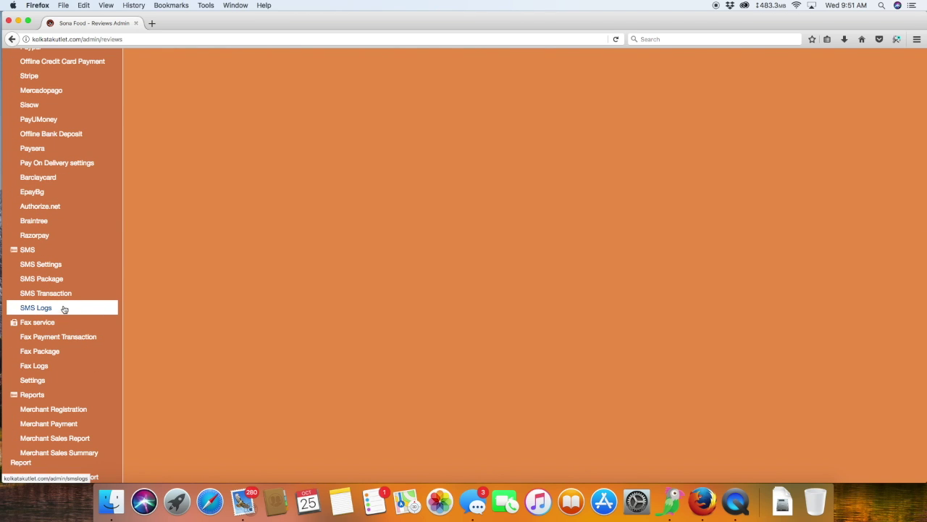
scroll(61, 290, down, 1)
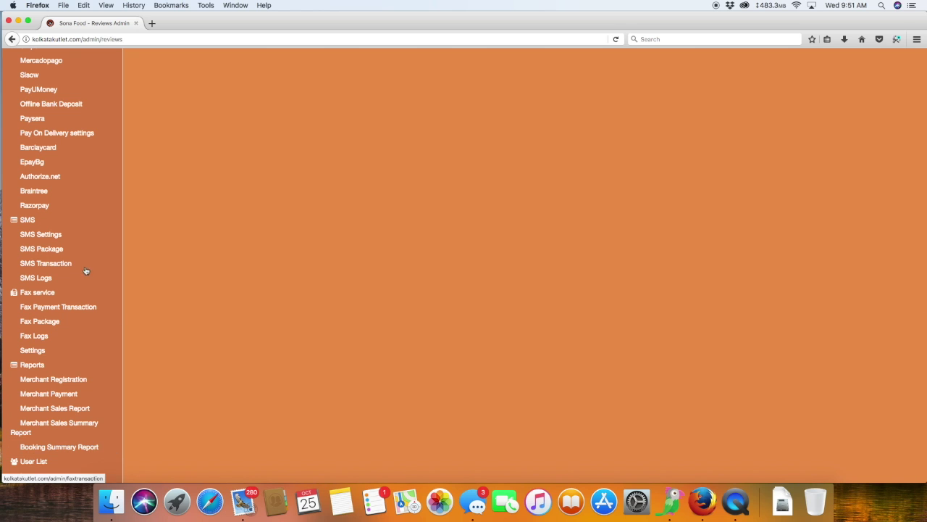
scroll(85, 271, up, 10)
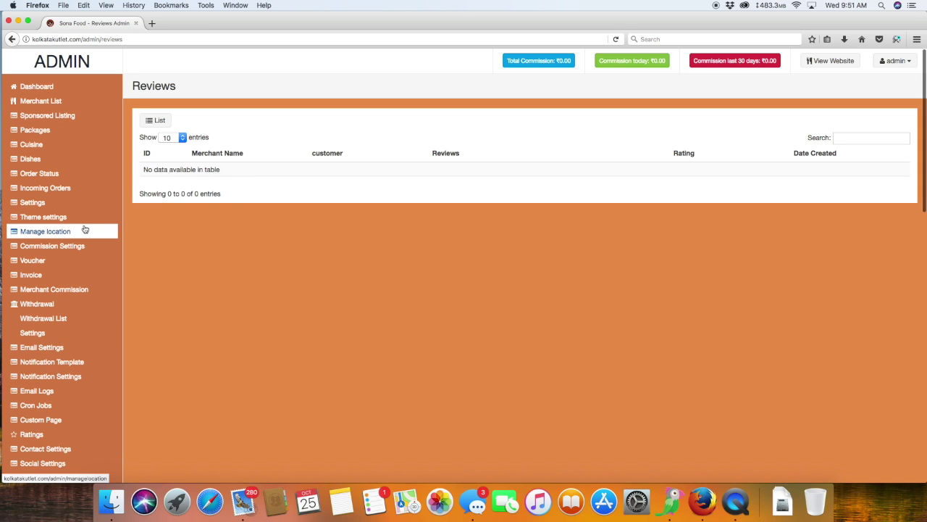